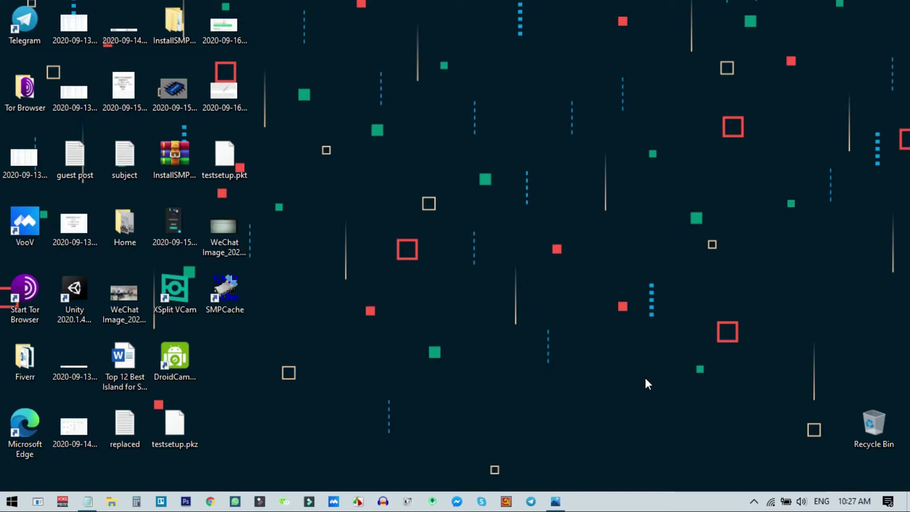
Launch Chrome full-screen and search Google for 'cisco packet tracer'.
{"action": "left_click", "coordinate": [210, 503]}
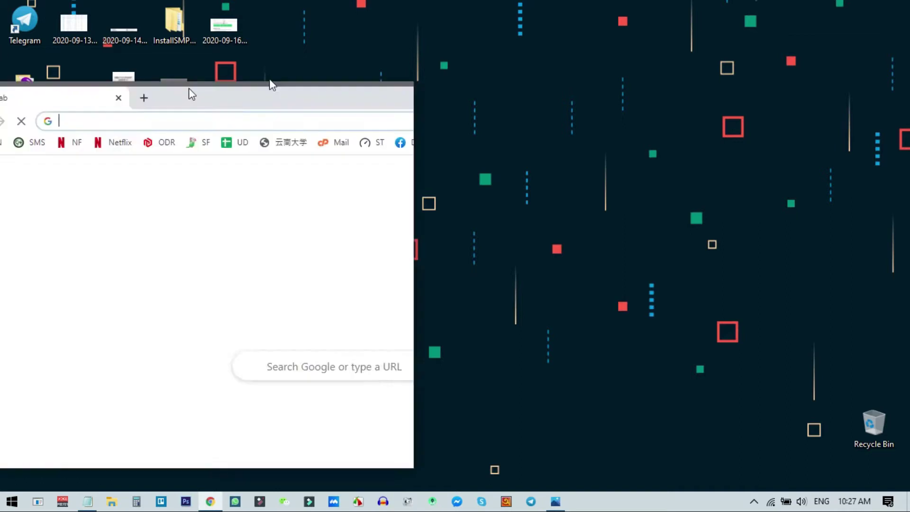
{"action": "left_click_drag", "start_coordinate": [189, 92], "coordinate": [504, 4]}
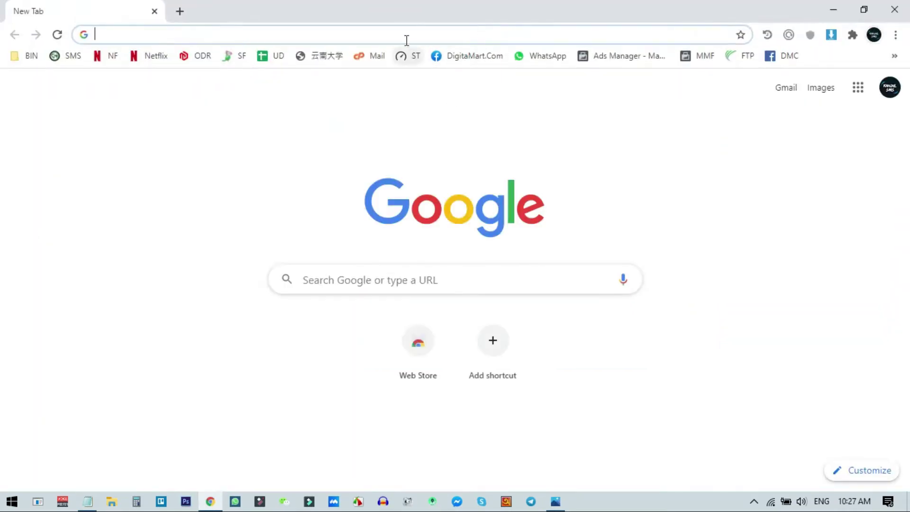
{"action": "left_click", "coordinate": [405, 34]}
{"action": "left_click", "coordinate": [203, 62]}
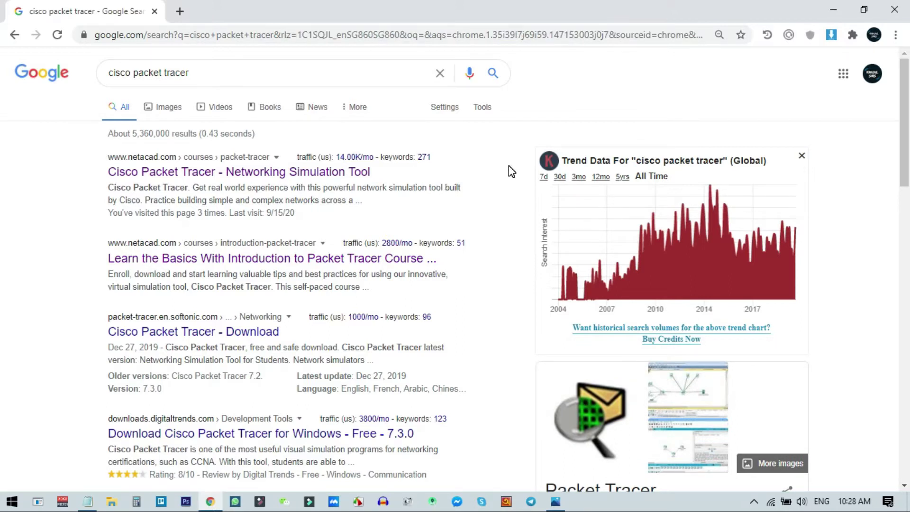
Paste and go to the copied viralhax Packet Tracer 7.1 download page.
{"action": "left_click", "coordinate": [301, 36]}
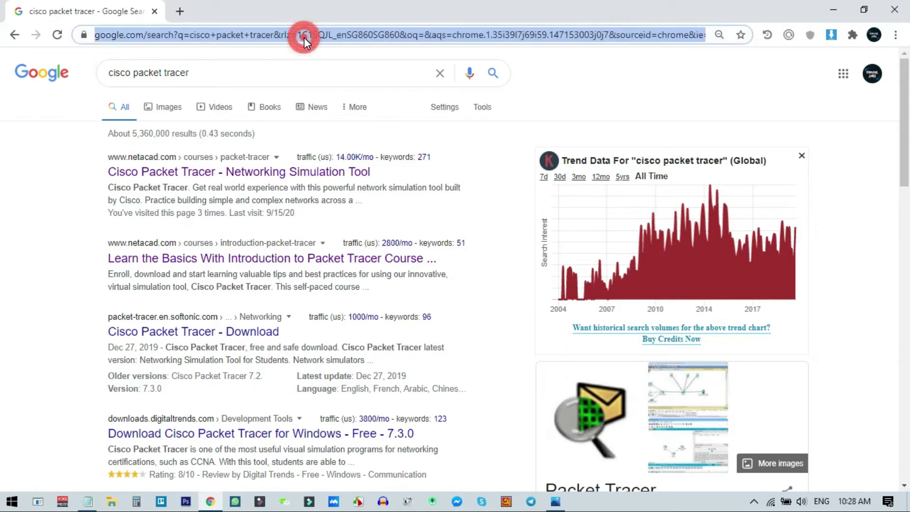
{"action": "right_click", "coordinate": [304, 40]}
{"action": "left_click", "coordinate": [397, 142]}
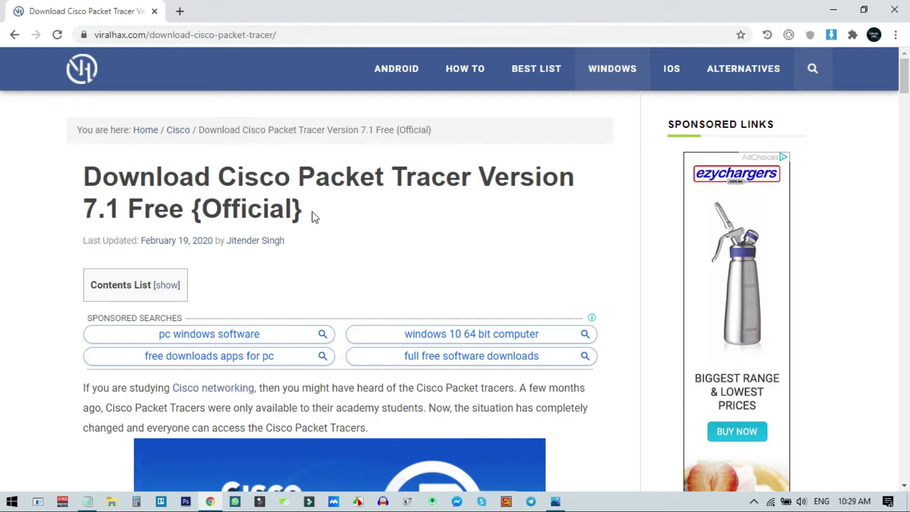
Scroll down the viralhax article to the download section.
{"action": "scroll", "coordinate": [427, 240], "scroll_direction": "down", "scroll_amount": 15}
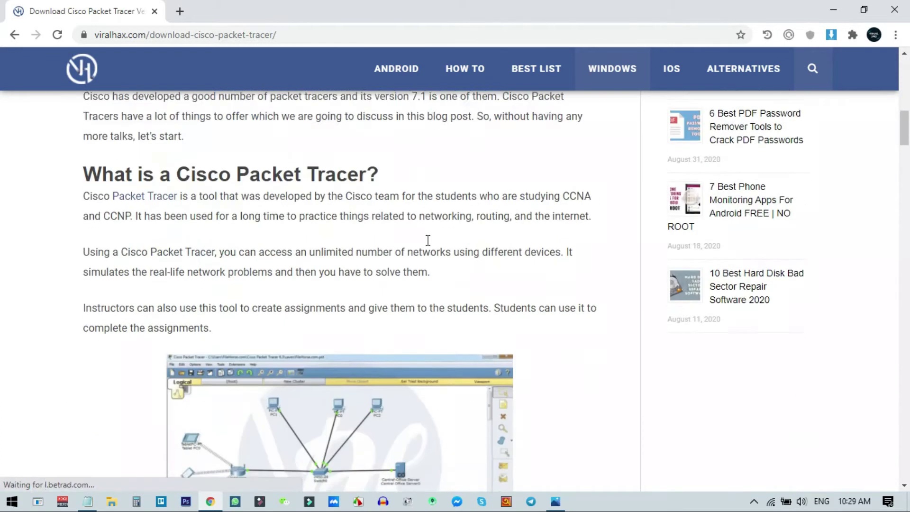
{"action": "scroll", "coordinate": [428, 241], "scroll_direction": "down", "scroll_amount": 15}
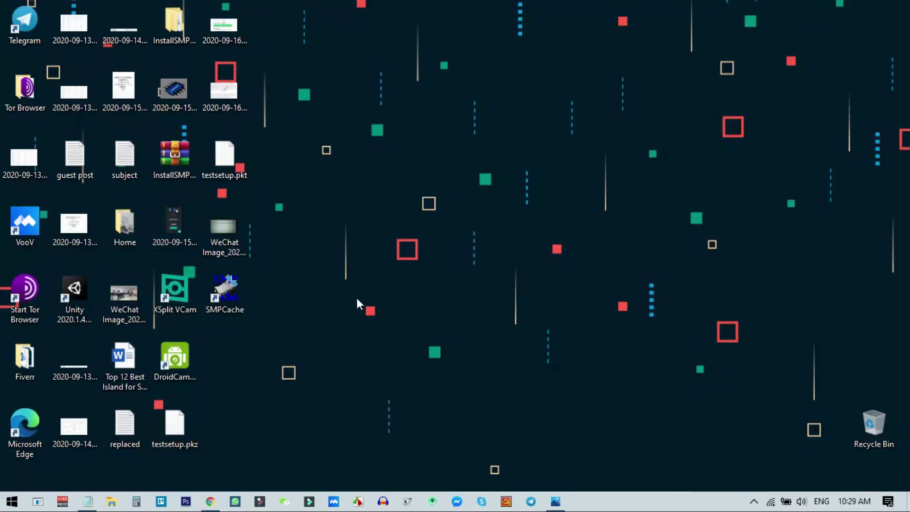
Add a This PC icon to the desktop and check its System properties (64-bit Windows 10 Pro).
{"action": "left_click_drag", "start_coordinate": [3, 52], "coordinate": [345, 195]}
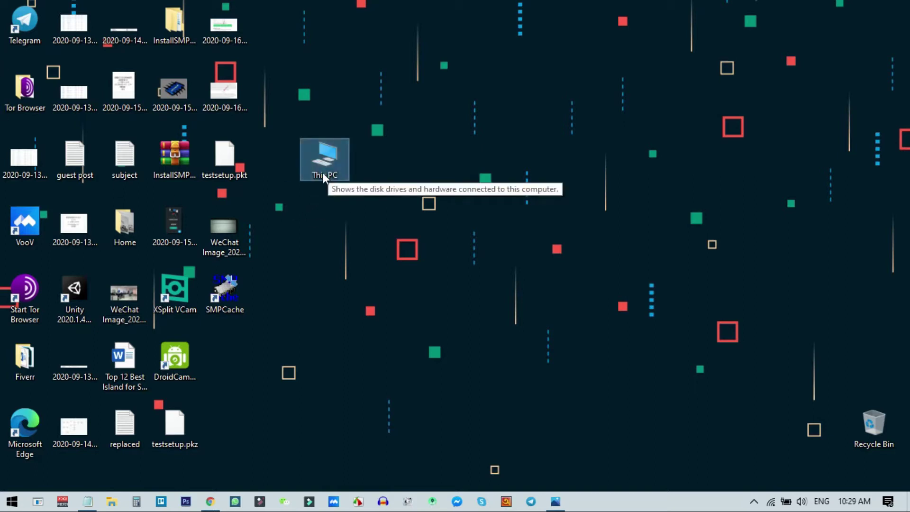
{"action": "right_click", "coordinate": [340, 172]}
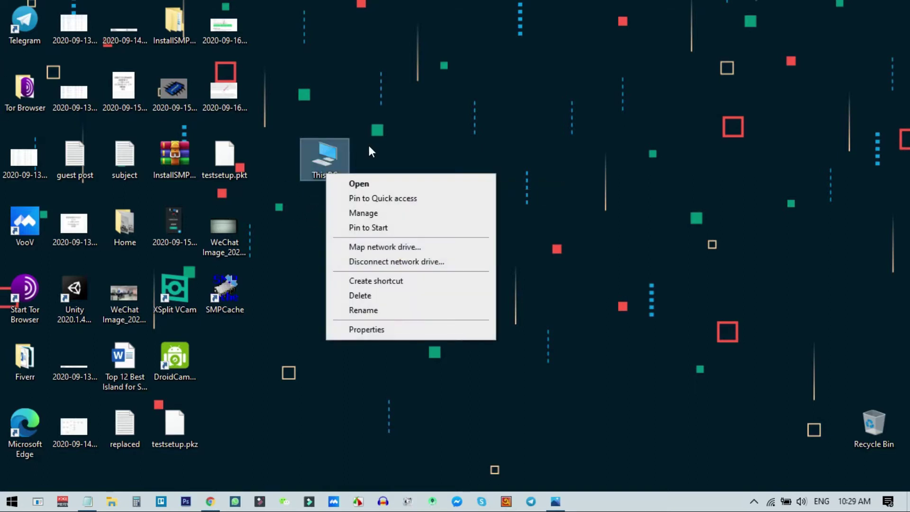
{"action": "left_click", "coordinate": [387, 329]}
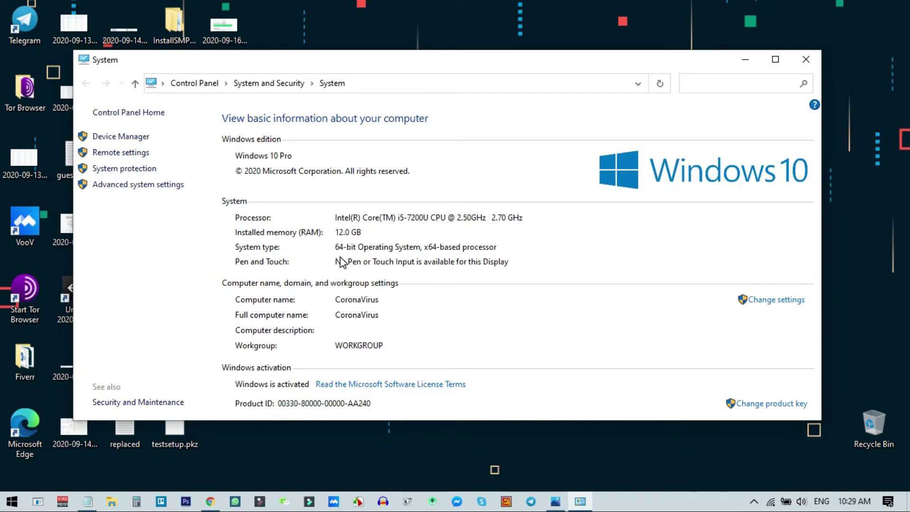
{"action": "left_click", "coordinate": [806, 60]}
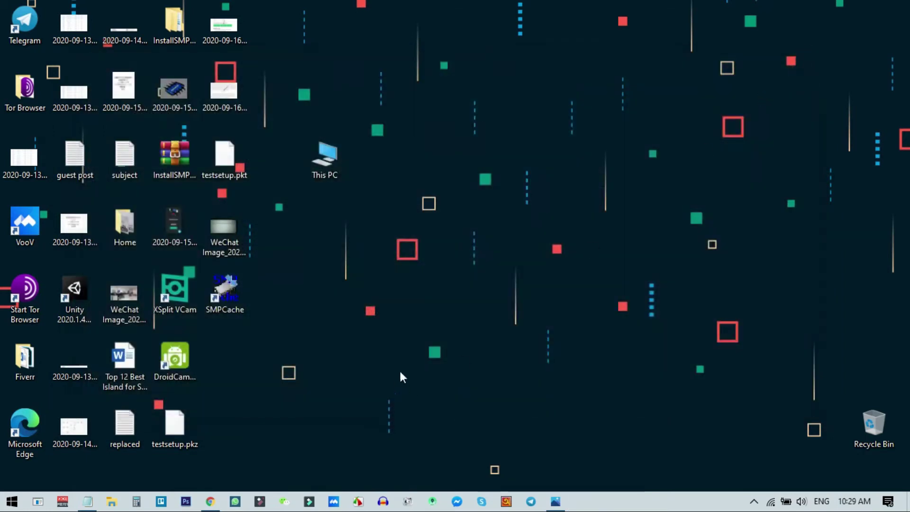
{"action": "left_click", "coordinate": [220, 498]}
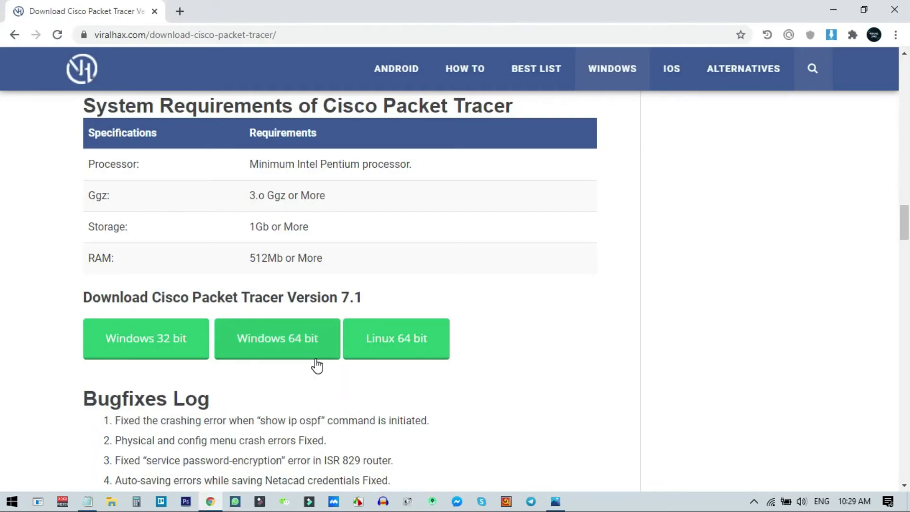
Follow the Windows 64 bit link to the desitecs page and use its Get Link download.
{"action": "left_click", "coordinate": [286, 349]}
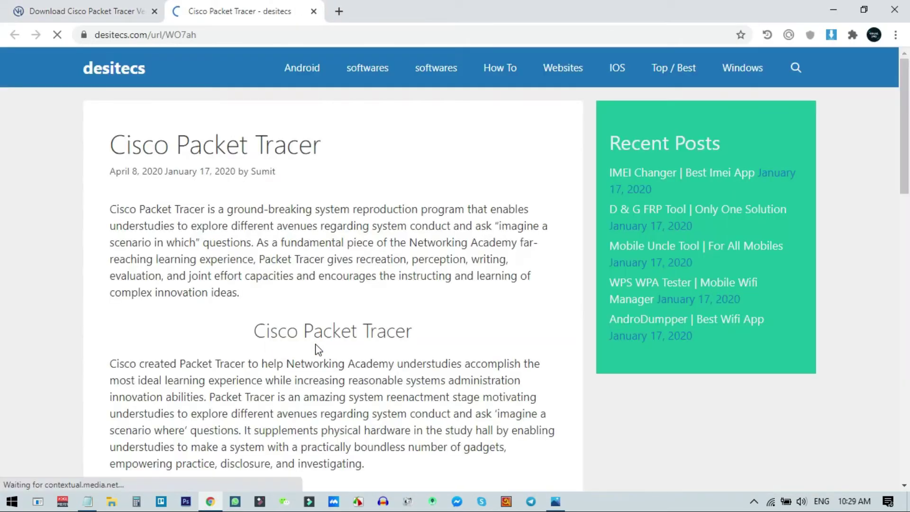
{"action": "scroll", "coordinate": [473, 291], "scroll_direction": "down", "scroll_amount": 8}
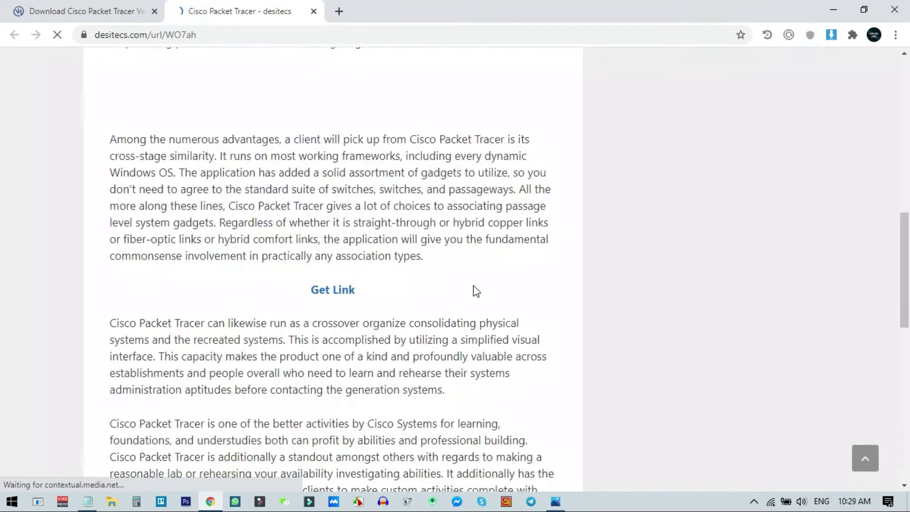
{"action": "left_click", "coordinate": [342, 287]}
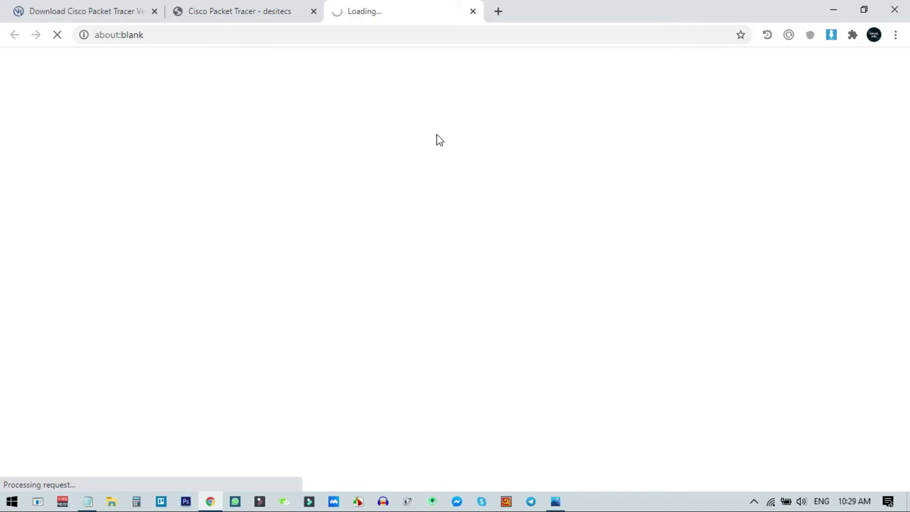
Open the Downloads > Programs folder in File Explorer.
{"action": "left_click", "coordinate": [111, 502]}
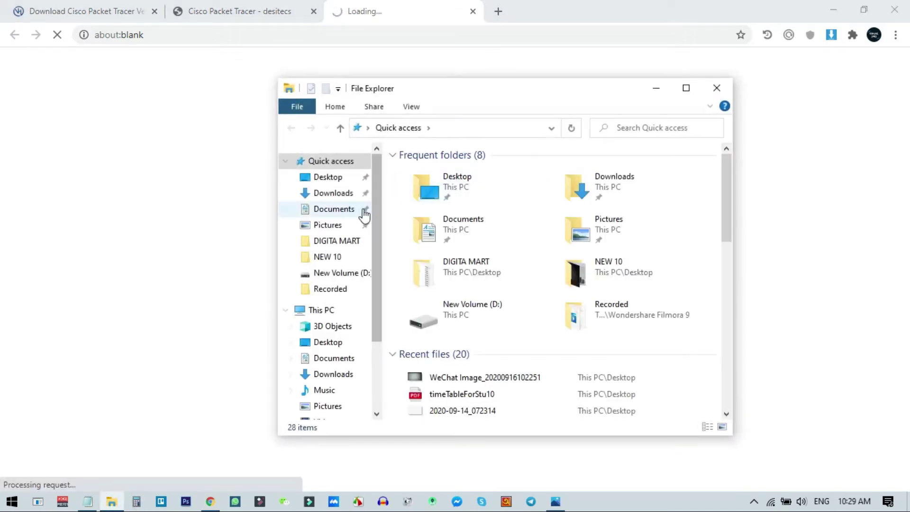
{"action": "left_click", "coordinate": [333, 193]}
{"action": "double_click", "coordinate": [422, 192]}
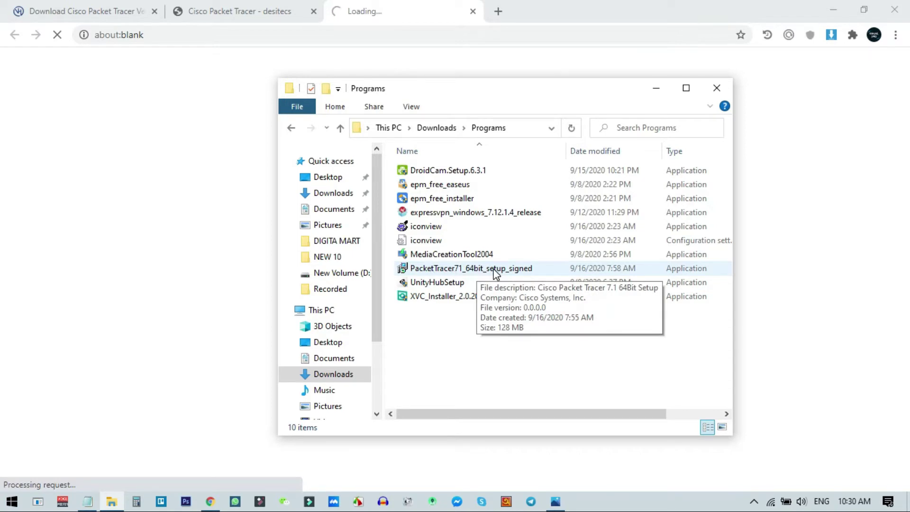
Close the two extra Chrome tabs and run PacketTracer71_64bit_setup_signed from the maximized folder.
{"action": "middle_click", "coordinate": [393, 6]}
{"action": "middle_click", "coordinate": [181, 7]}
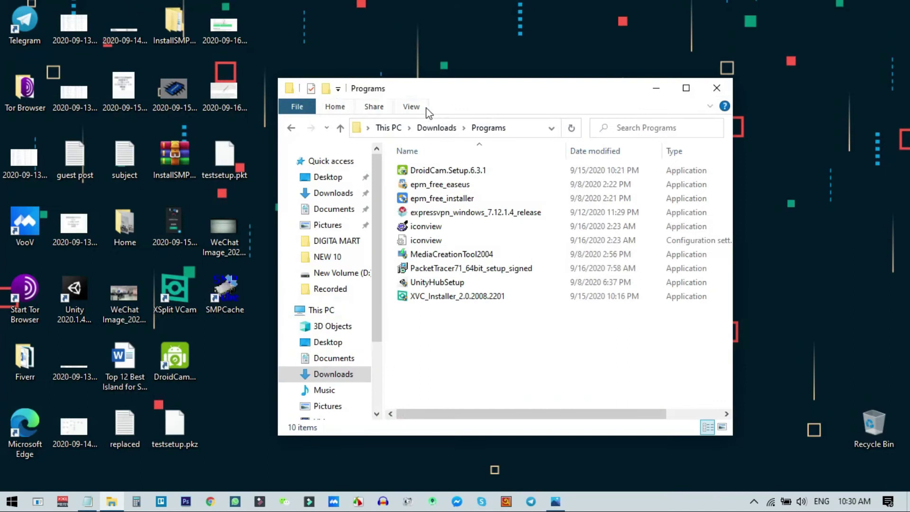
{"action": "double_click", "coordinate": [451, 89]}
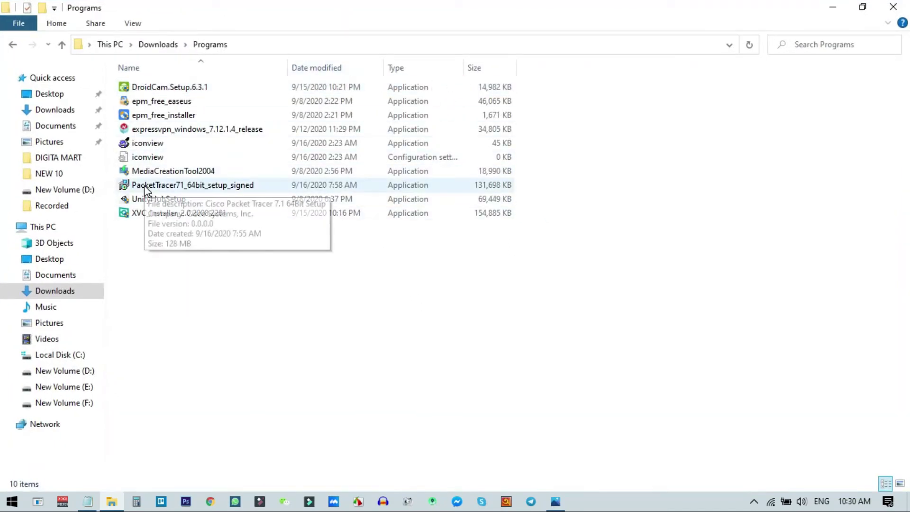
{"action": "left_click", "coordinate": [145, 189]}
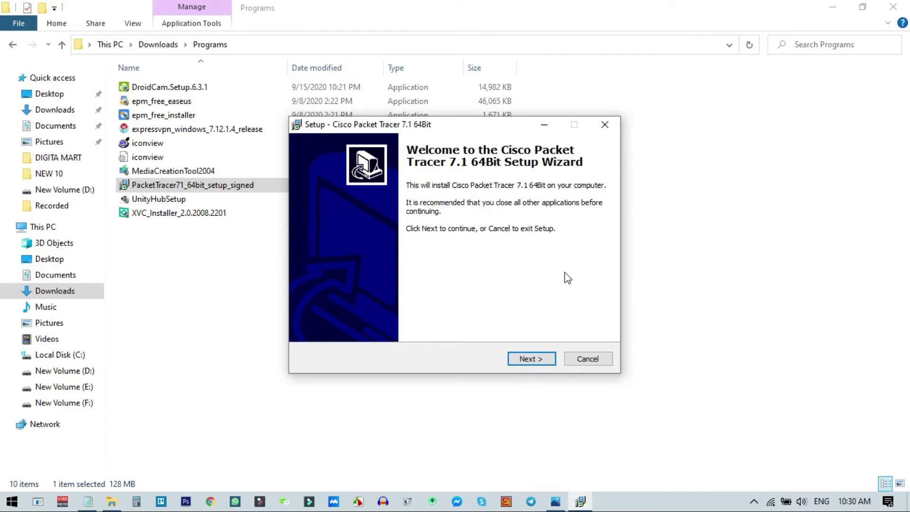
Accept the licence and install Packet Tracer 7.1 64Bit with default folders and a desktop icon.
{"action": "left_click", "coordinate": [543, 359]}
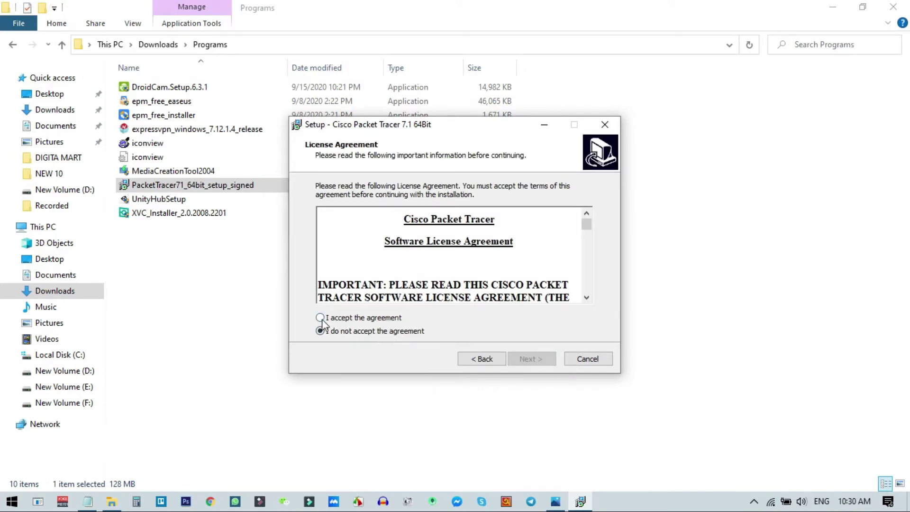
{"action": "left_click", "coordinate": [393, 317]}
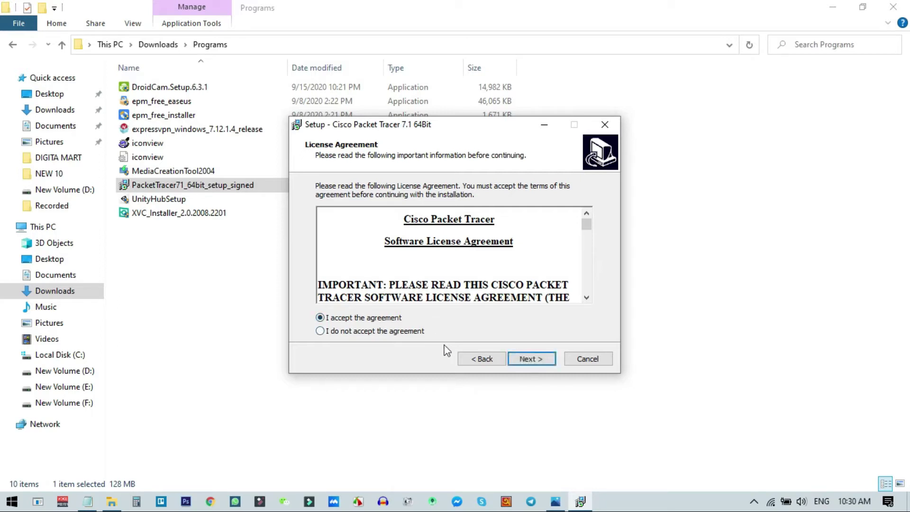
{"action": "left_click", "coordinate": [542, 359]}
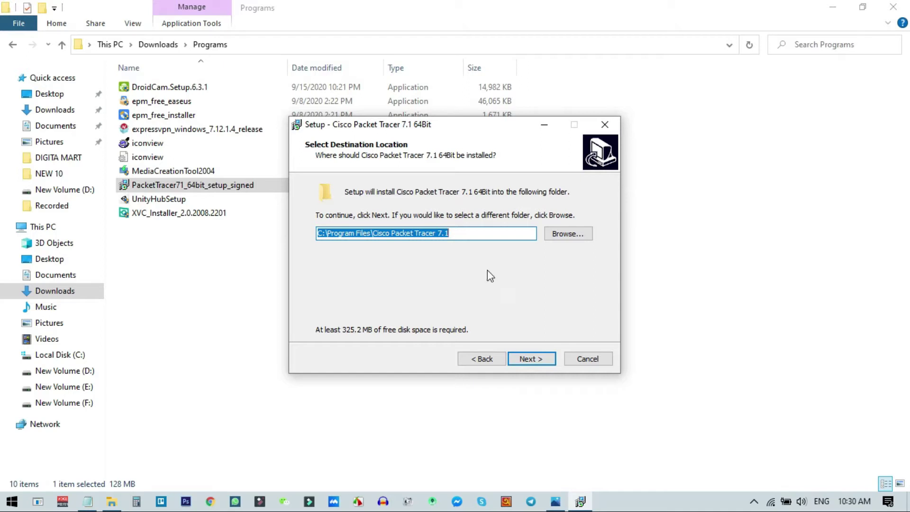
{"action": "left_click", "coordinate": [539, 357]}
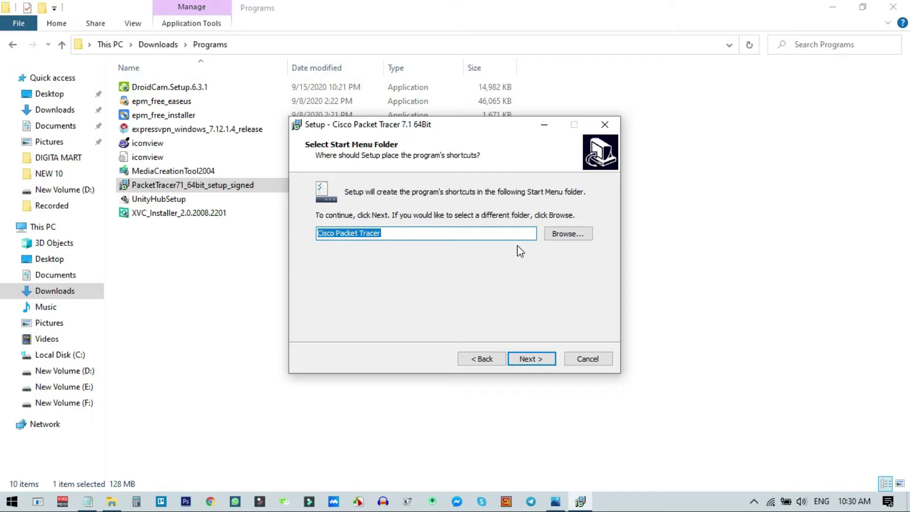
{"action": "left_click", "coordinate": [542, 363]}
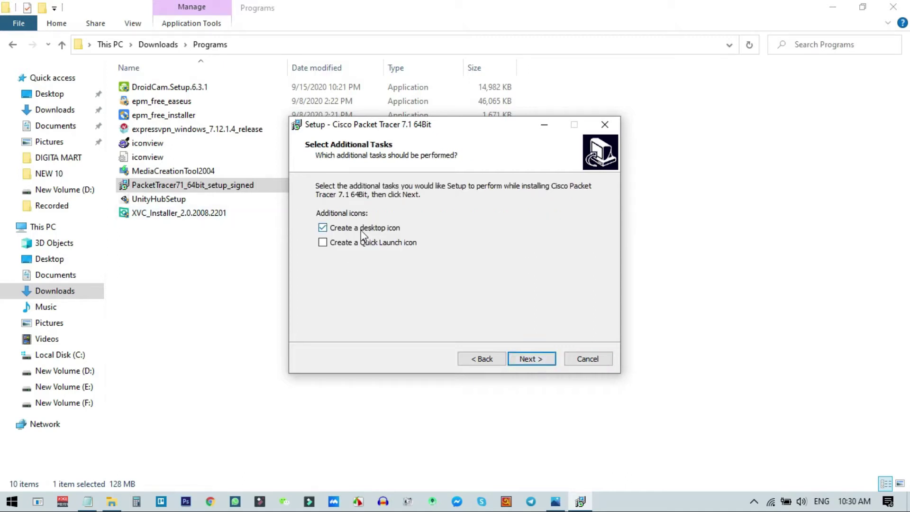
{"action": "left_click", "coordinate": [531, 357]}
{"action": "left_click", "coordinate": [531, 357]}
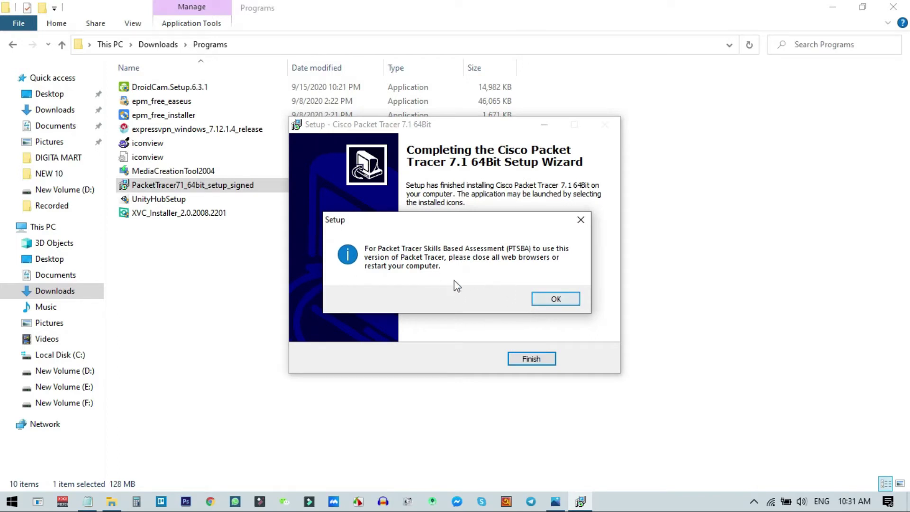
Dismiss the PTSBA close-browsers notice and finish setup with Launch checked.
{"action": "left_click_drag", "start_coordinate": [489, 221], "coordinate": [469, 193]}
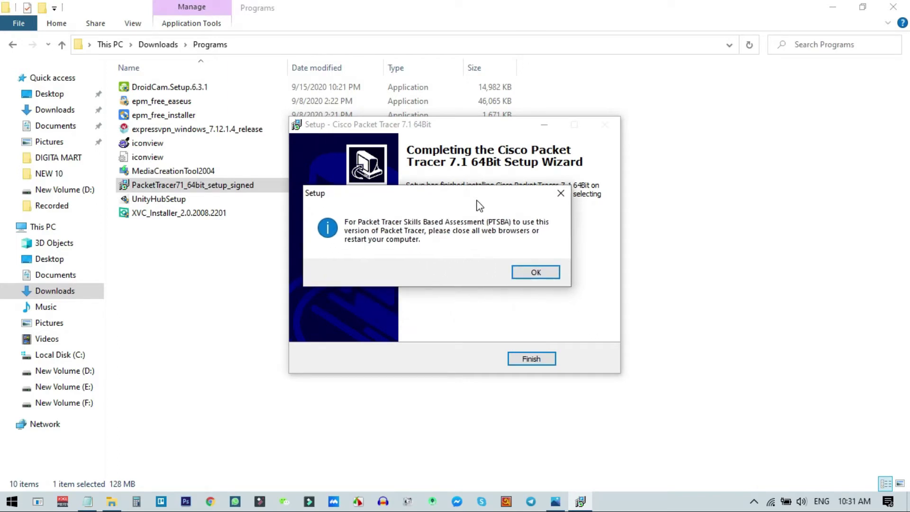
{"action": "left_click", "coordinate": [542, 277]}
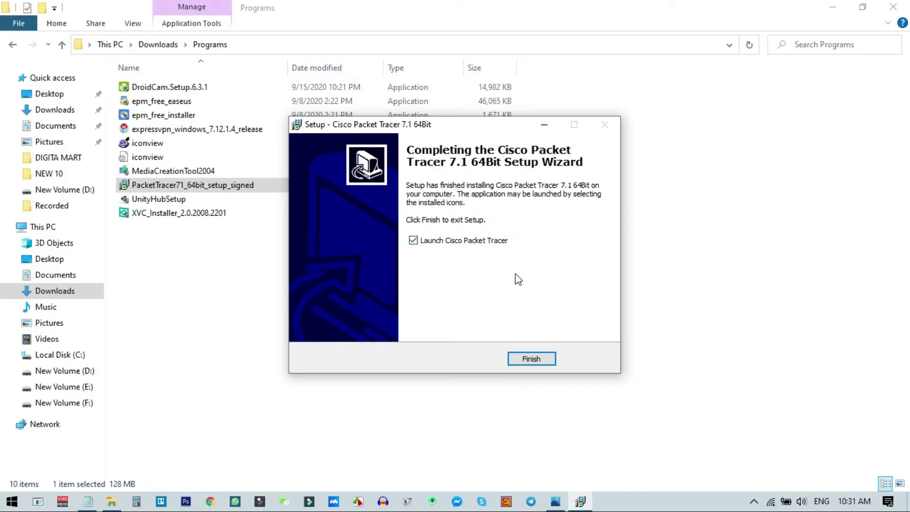
{"action": "left_click", "coordinate": [544, 362]}
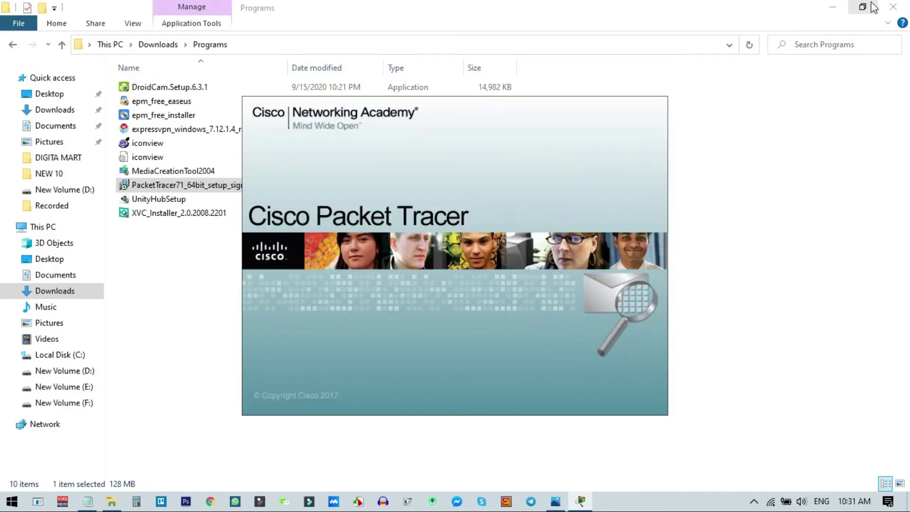
Close File Explorer while Packet Tracer starts, then switch back to Chrome.
{"action": "left_click", "coordinate": [893, 7]}
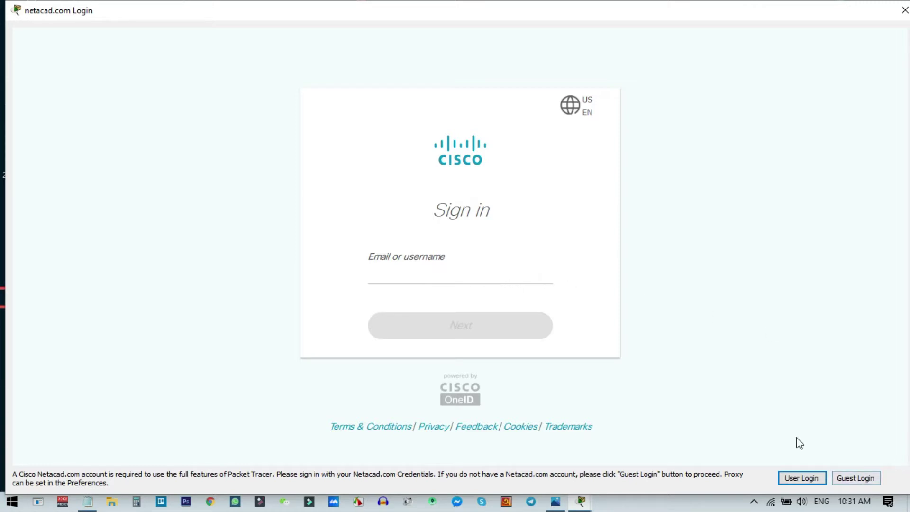
{"action": "left_click", "coordinate": [212, 505]}
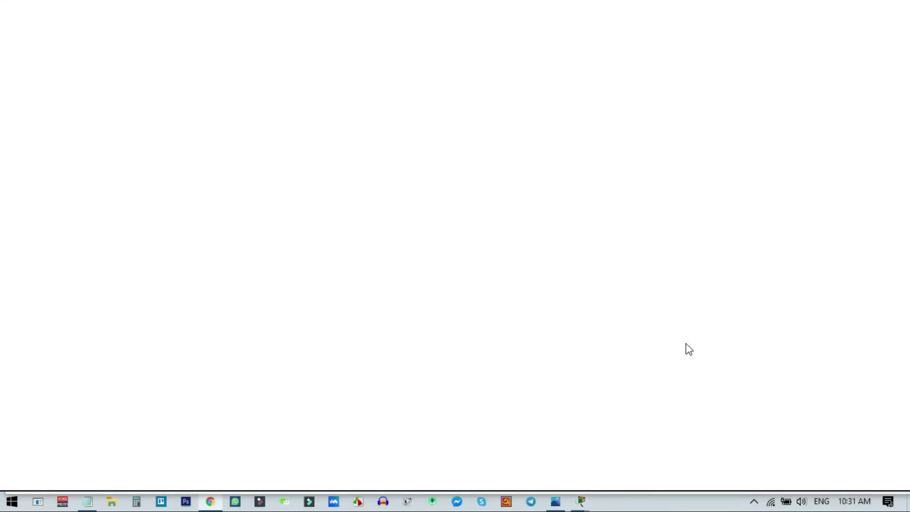
Search 'cisco account create' and open the identity.cisco.com Create Account registration page.
{"action": "left_click", "coordinate": [363, 35]}
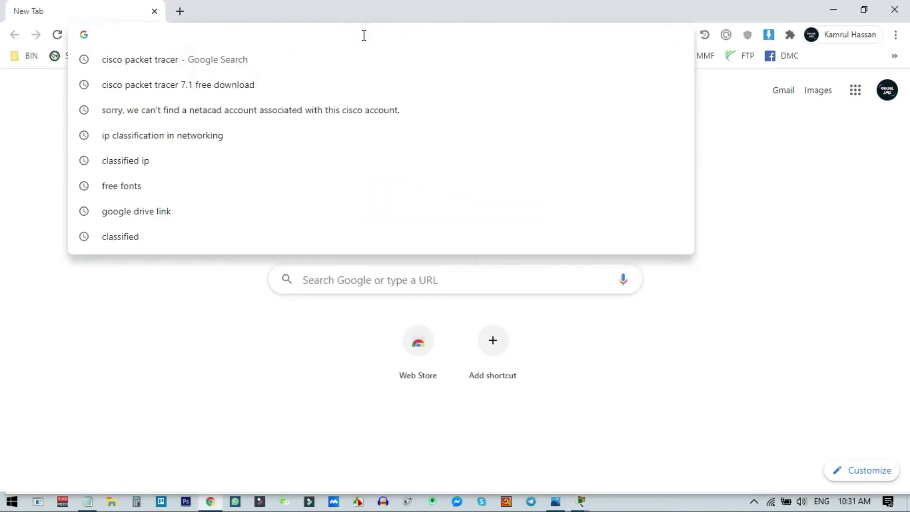
{"action": "type", "text": "cic"}
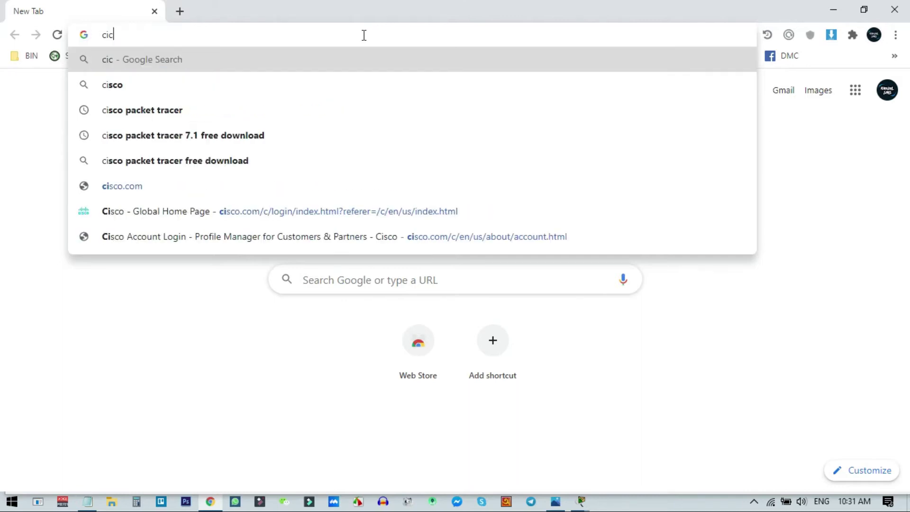
{"action": "key", "text": "BackSpace"}
{"action": "type", "text": "sco packet tracer"}
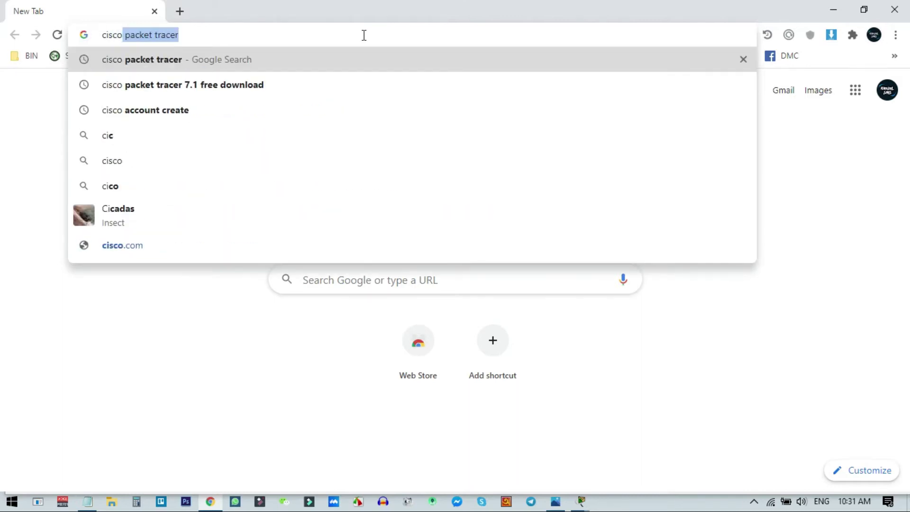
{"action": "left_click", "coordinate": [197, 112]}
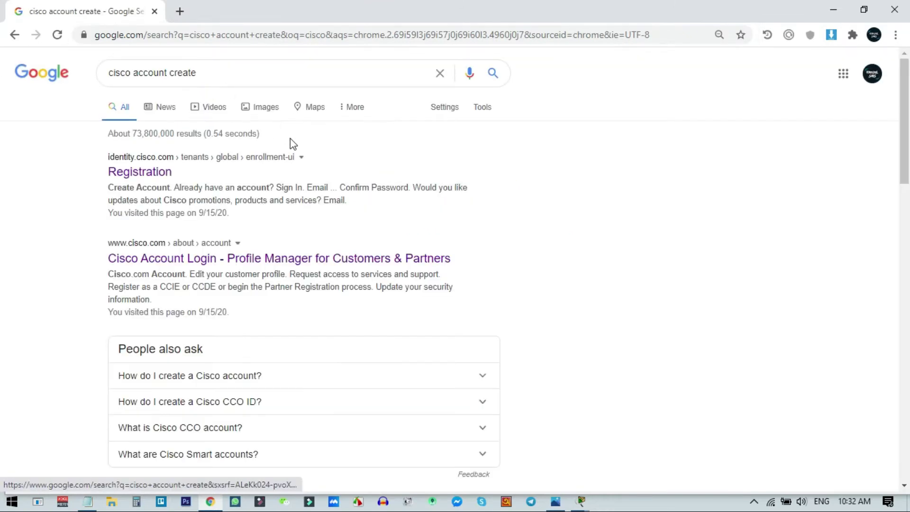
{"action": "left_click", "coordinate": [138, 175]}
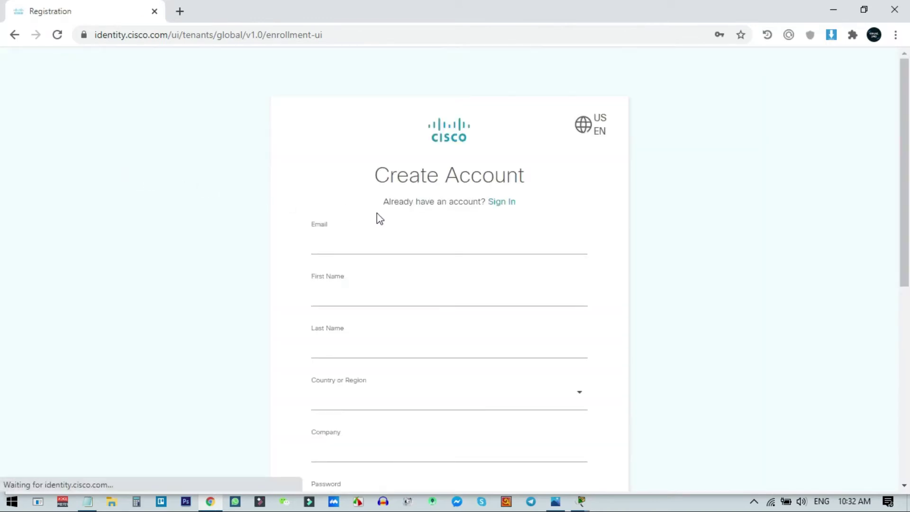
{"action": "left_click", "coordinate": [418, 243]}
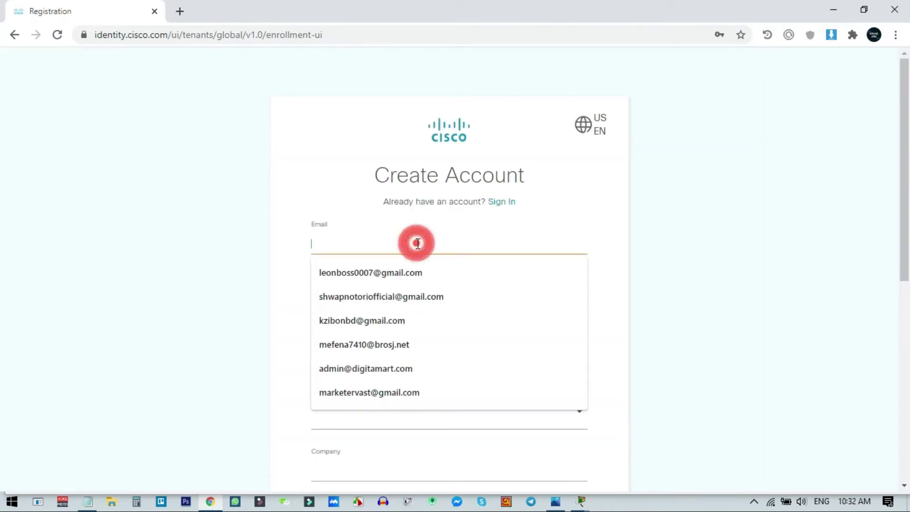
{"action": "left_click", "coordinate": [604, 247]}
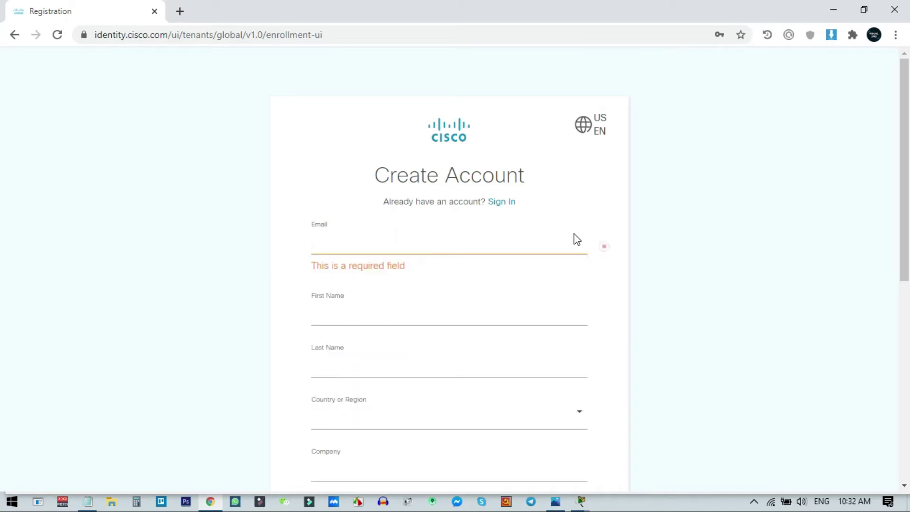
Copy a disposable address from temp-mail.org in a new tab and return to the email field.
{"action": "left_click", "coordinate": [180, 11]}
{"action": "left_click", "coordinate": [200, 31]}
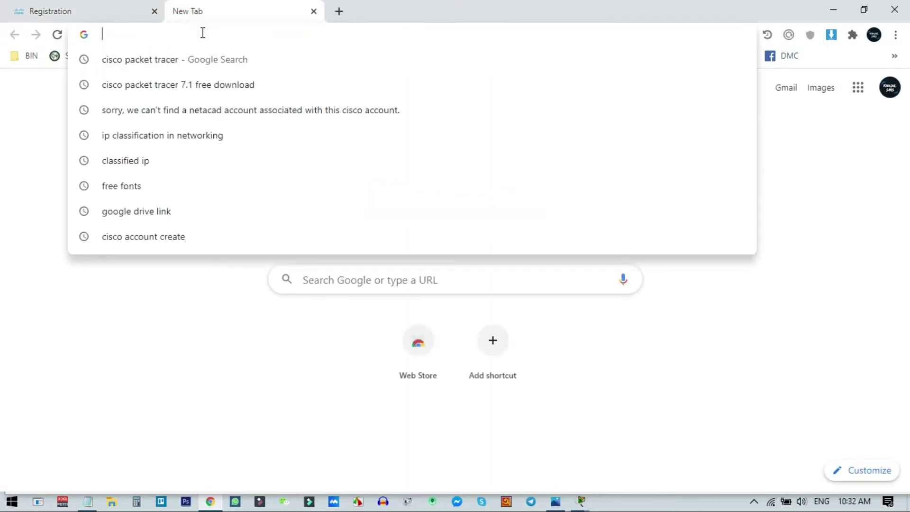
{"action": "type", "text": "temp-mail.org"}
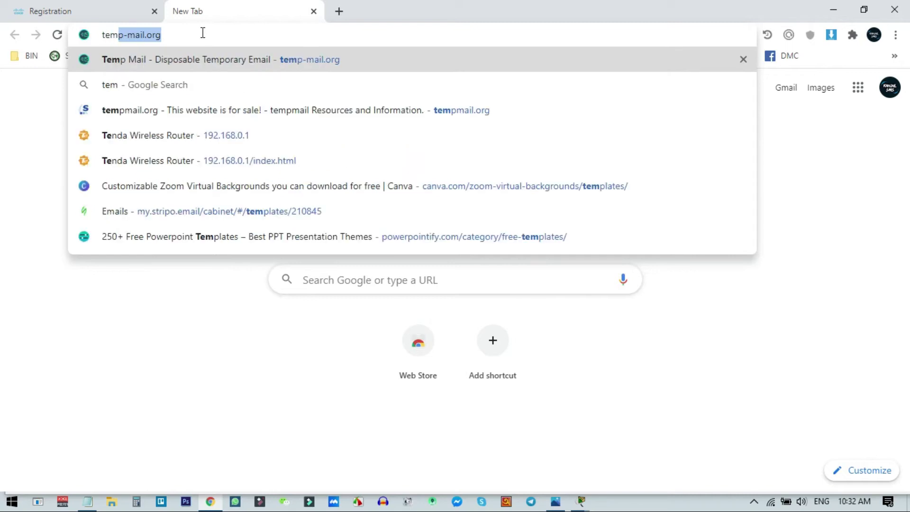
{"action": "key", "text": "Return"}
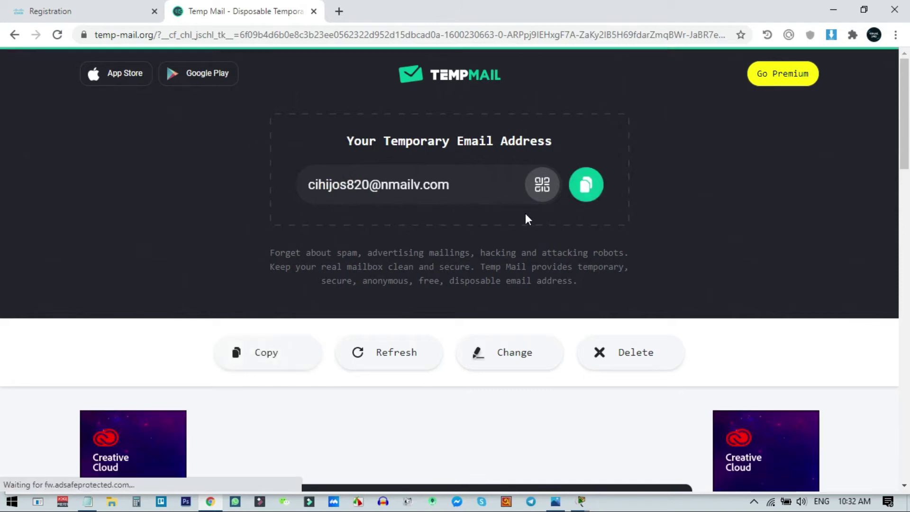
{"action": "left_click", "coordinate": [587, 193]}
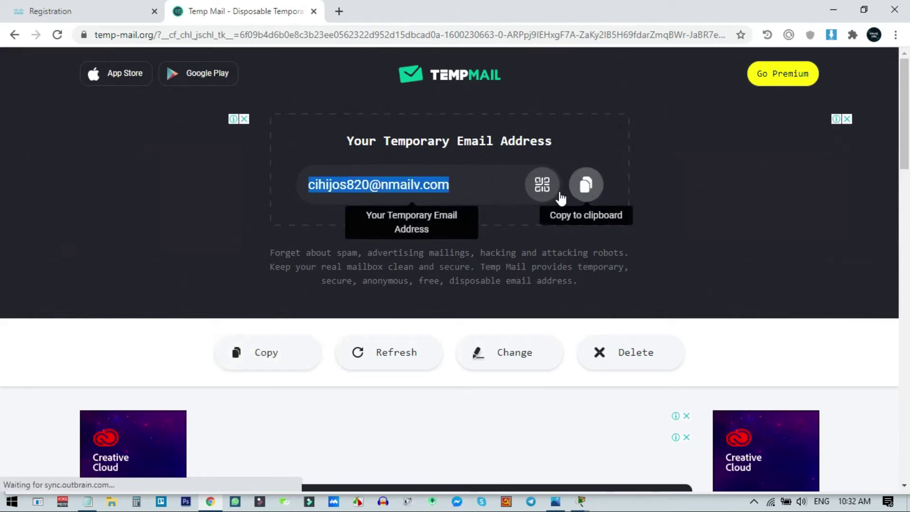
{"action": "left_click", "coordinate": [143, 6]}
{"action": "left_click", "coordinate": [360, 243]}
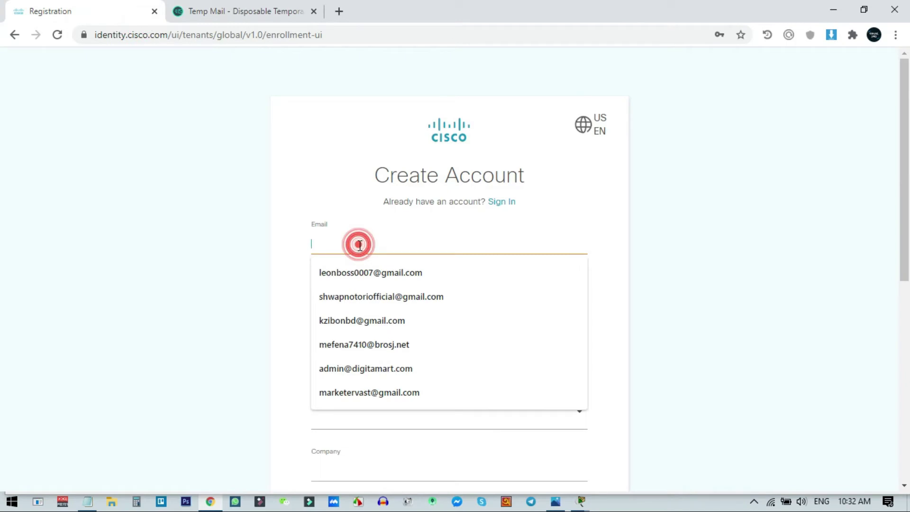
Paste the temporary email and fill the first and last name from saved entries.
{"action": "key", "text": "ctrl+v"}
{"action": "left_click", "coordinate": [341, 299]}
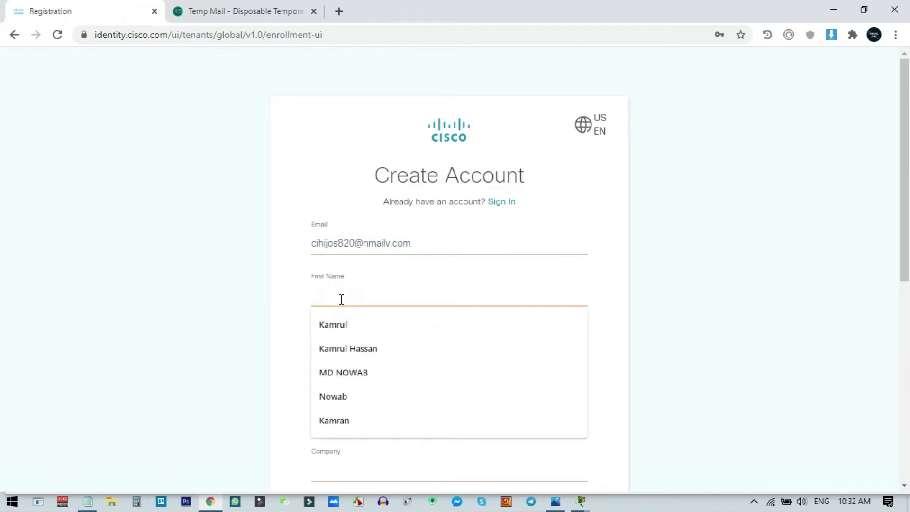
{"action": "left_click", "coordinate": [342, 299]}
{"action": "left_click", "coordinate": [342, 301]}
{"action": "left_click", "coordinate": [348, 345]}
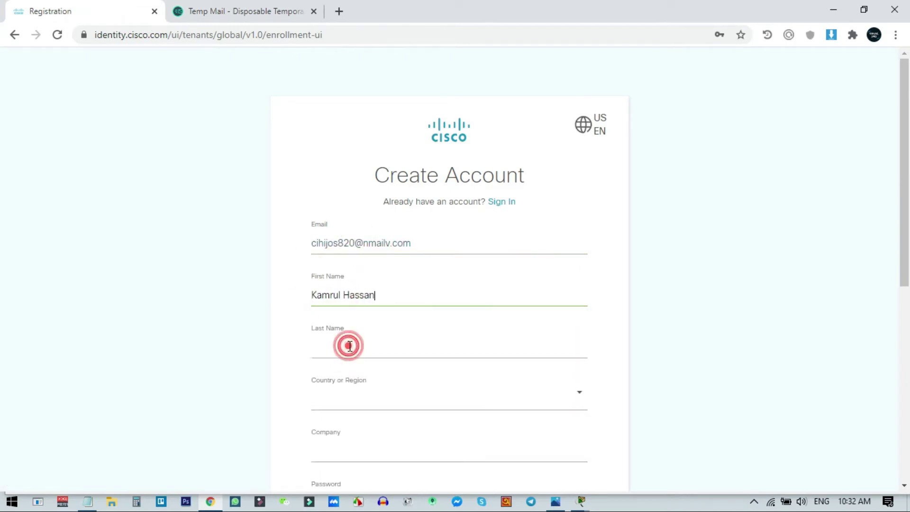
{"action": "left_click", "coordinate": [351, 356]}
{"action": "left_click", "coordinate": [340, 374]}
Choose Bangladesh as the country and enter DigitaMart.Com as the company.
{"action": "scroll", "coordinate": [351, 332], "scroll_direction": "down", "scroll_amount": 3}
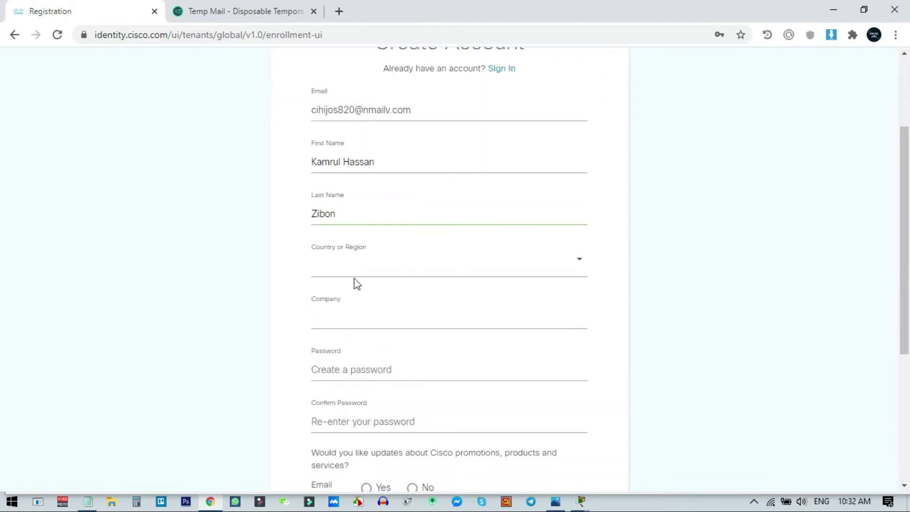
{"action": "left_click", "coordinate": [352, 267]}
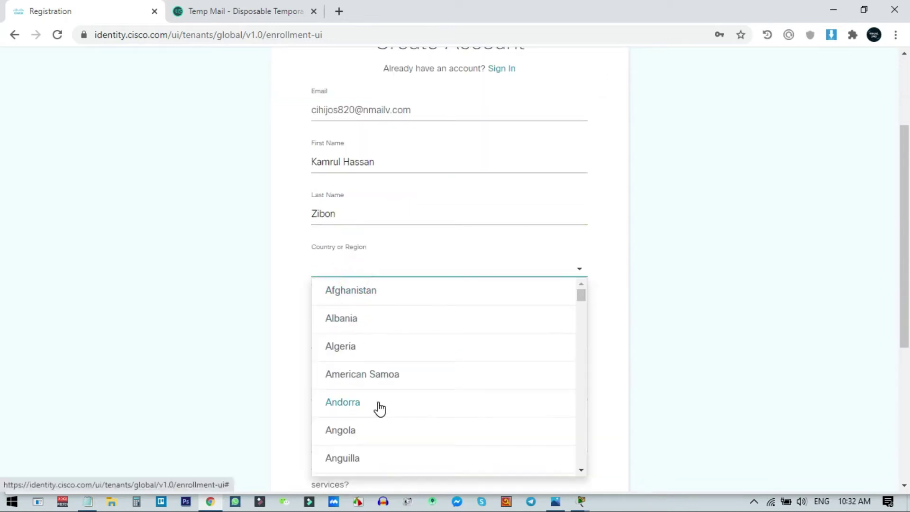
{"action": "type", "text": "B"}
{"action": "left_click", "coordinate": [379, 462]}
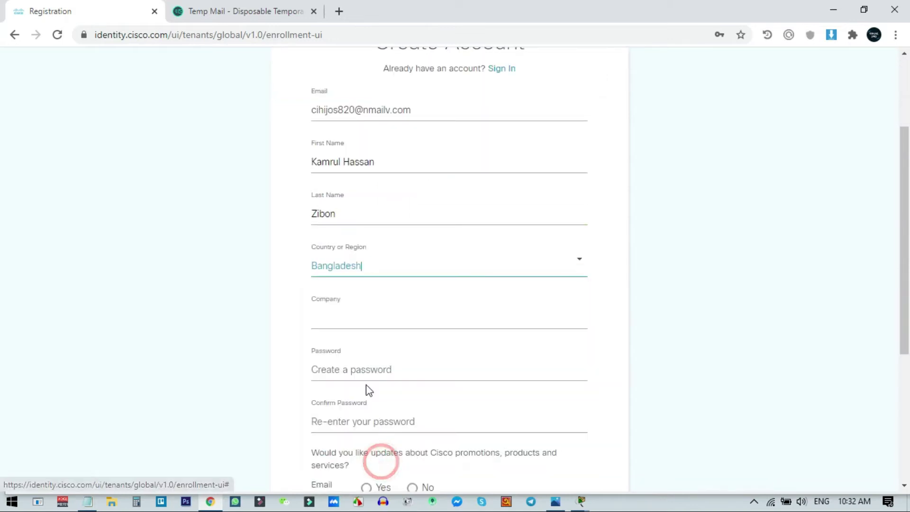
{"action": "left_click", "coordinate": [346, 325]}
{"action": "left_click", "coordinate": [360, 322]}
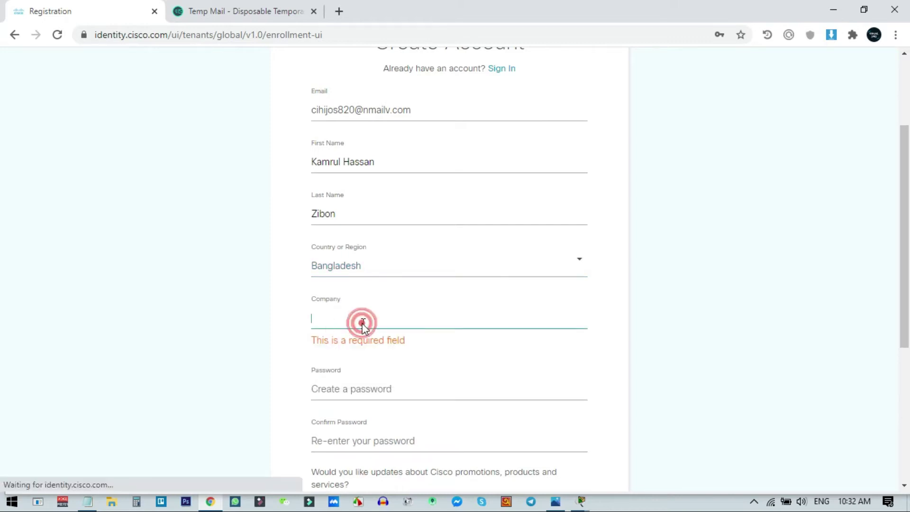
{"action": "left_click", "coordinate": [362, 346]}
Fill the password and confirmation, enter the captcha, decline email updates, and submit the registration.
{"action": "scroll", "coordinate": [522, 332], "scroll_direction": "down", "scroll_amount": 3}
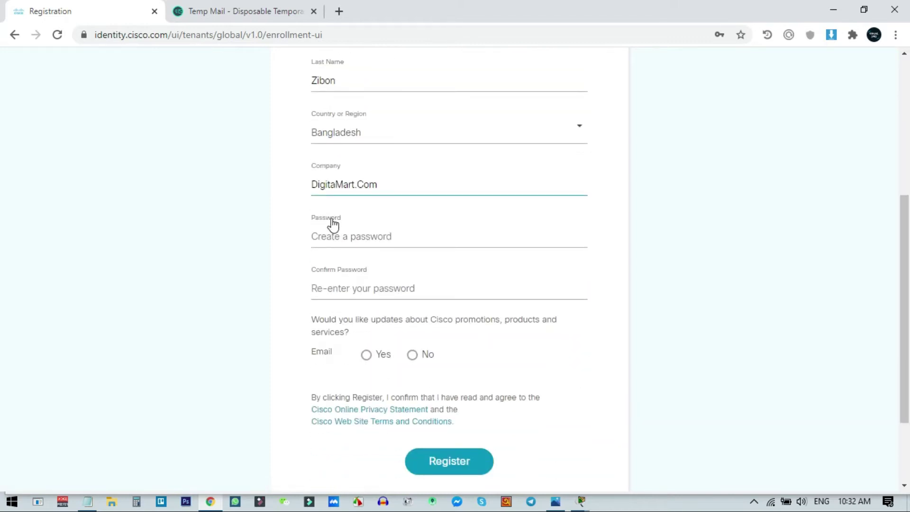
{"action": "left_click", "coordinate": [349, 237]}
{"action": "left_click", "coordinate": [348, 236]}
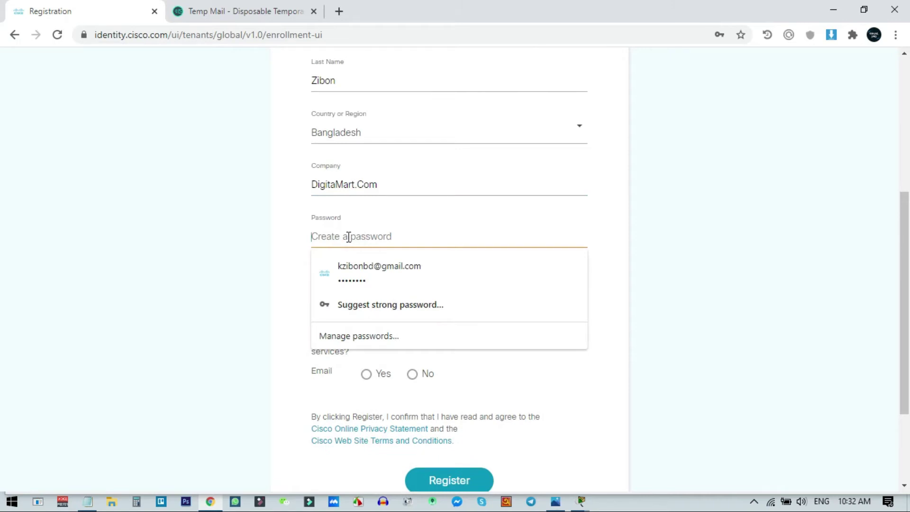
{"action": "left_click", "coordinate": [348, 236]}
{"action": "left_click", "coordinate": [294, 313]}
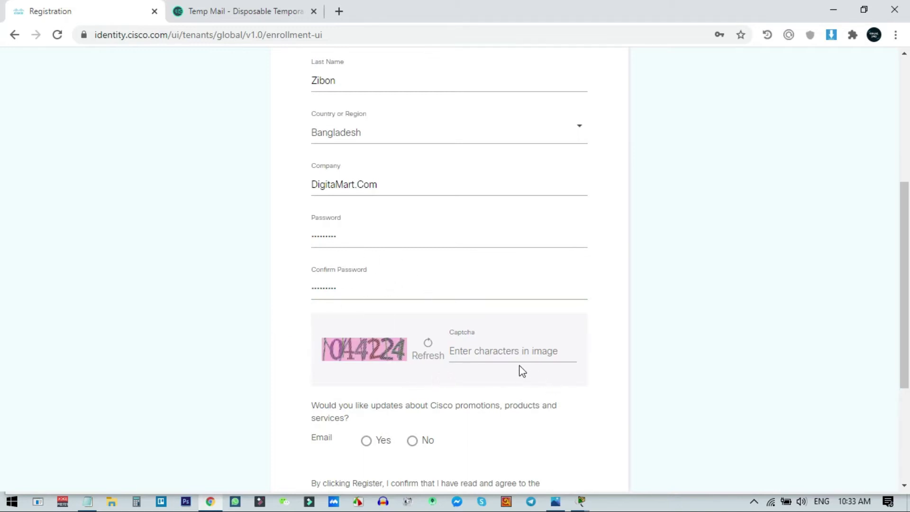
{"action": "left_click", "coordinate": [503, 355]}
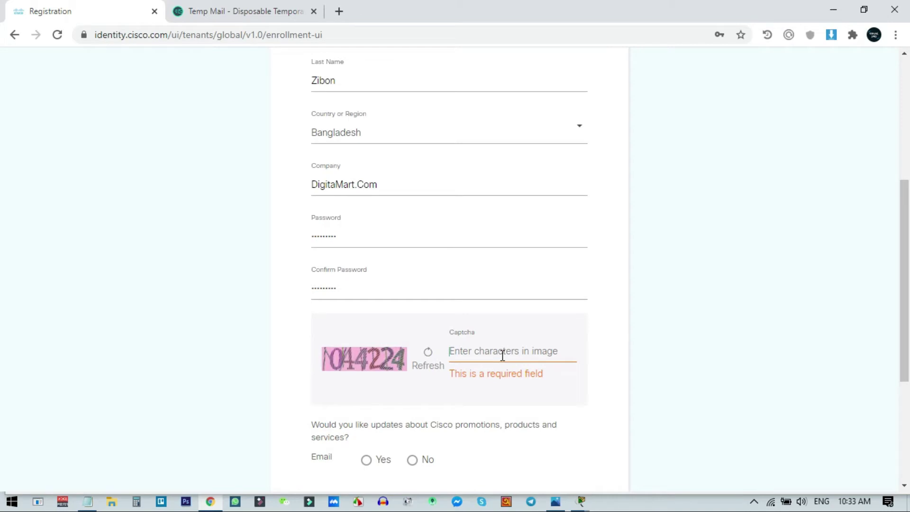
{"action": "left_click", "coordinate": [588, 372]}
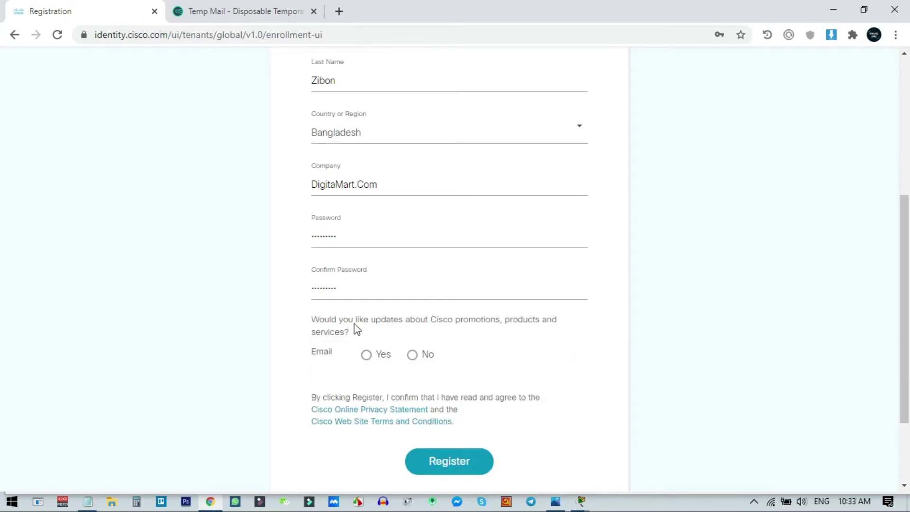
{"action": "left_click", "coordinate": [414, 357]}
{"action": "left_click", "coordinate": [453, 466]}
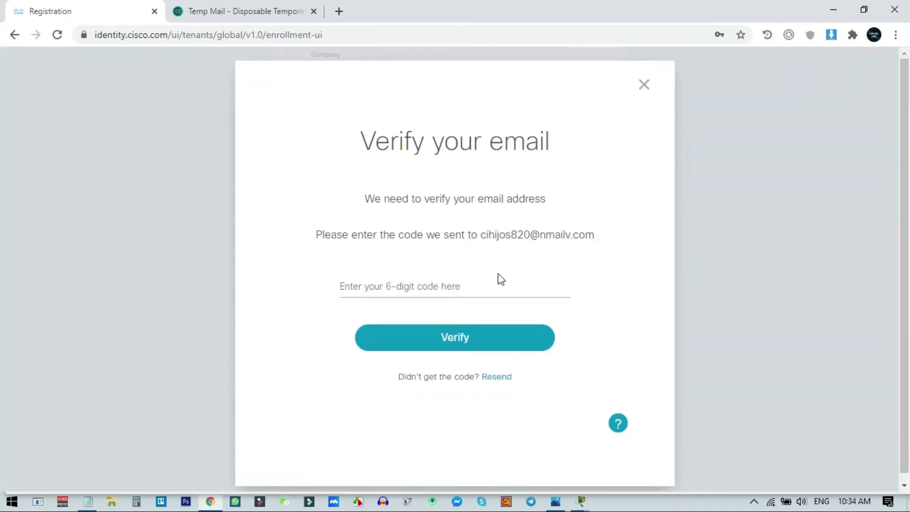
Refresh the Temp Mail inbox and open the Cisco verification email.
{"action": "left_click", "coordinate": [205, 11]}
{"action": "scroll", "coordinate": [576, 303], "scroll_direction": "down", "scroll_amount": 5}
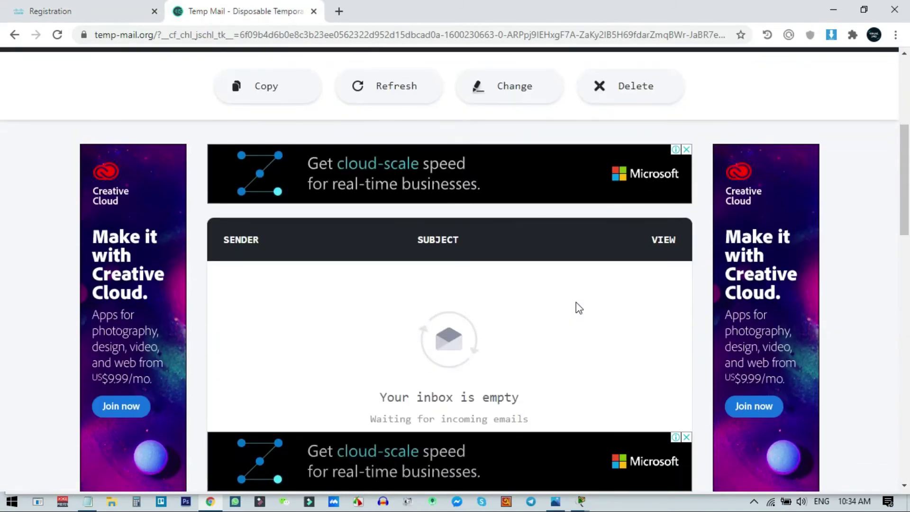
{"action": "scroll", "coordinate": [576, 302], "scroll_direction": "down", "scroll_amount": 3}
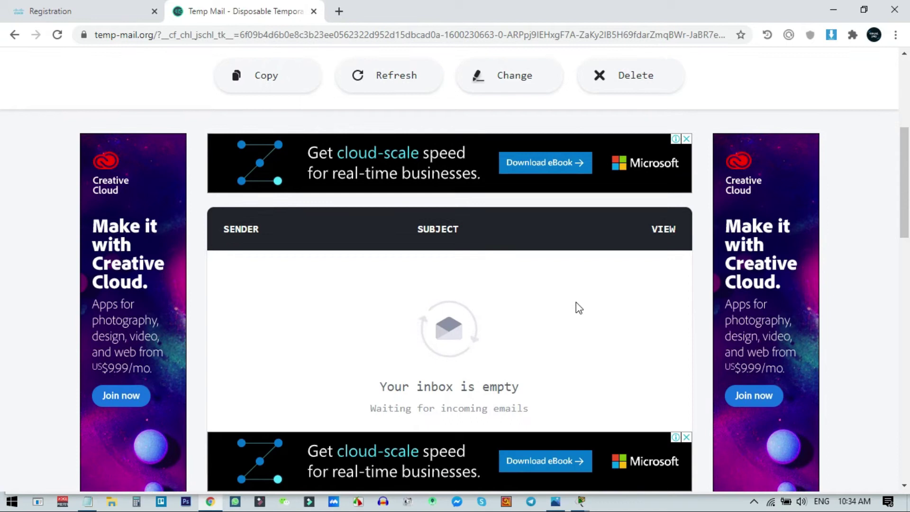
{"action": "scroll", "coordinate": [576, 303], "scroll_direction": "up", "scroll_amount": 5}
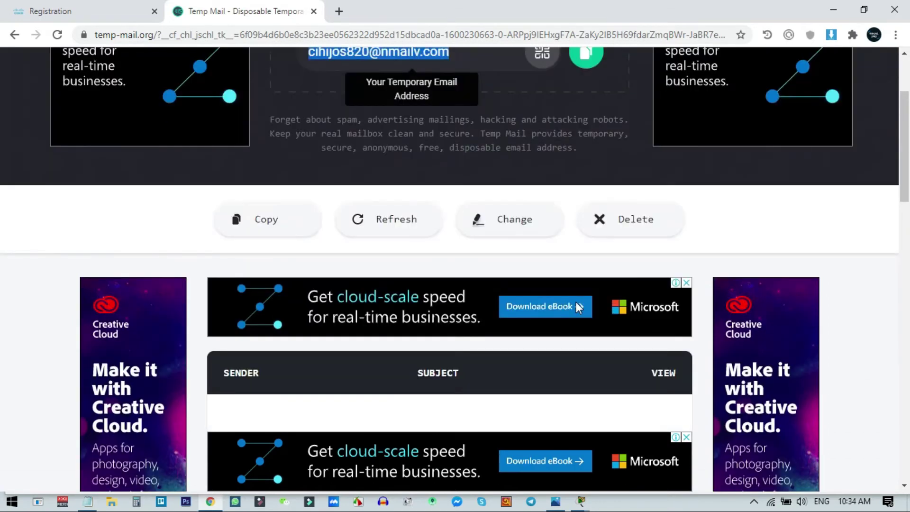
{"action": "left_click", "coordinate": [388, 227]}
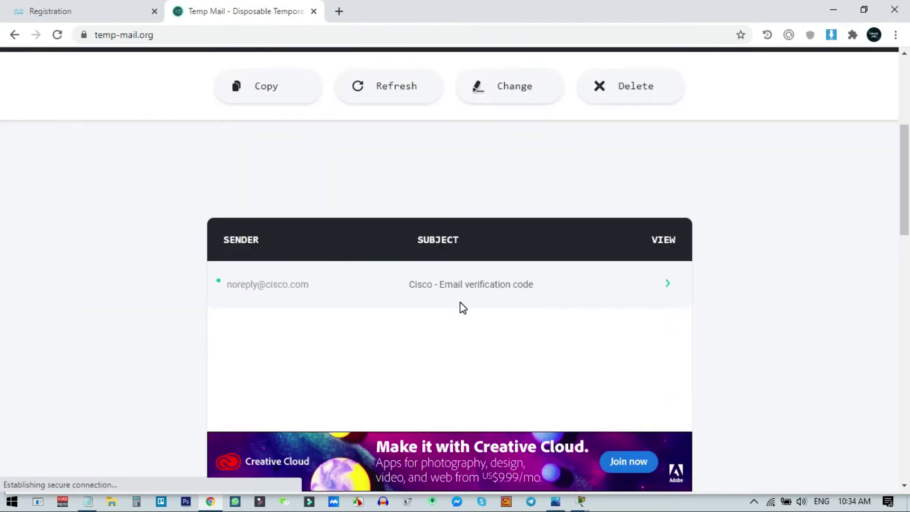
{"action": "left_click", "coordinate": [481, 286]}
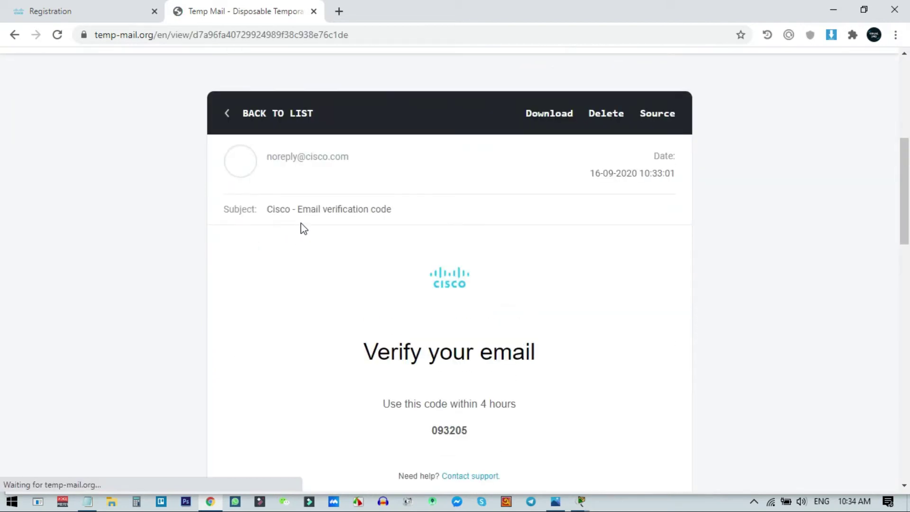
{"action": "scroll", "coordinate": [514, 325], "scroll_direction": "down", "scroll_amount": 3}
{"action": "scroll", "coordinate": [433, 309], "scroll_direction": "up", "scroll_amount": 1}
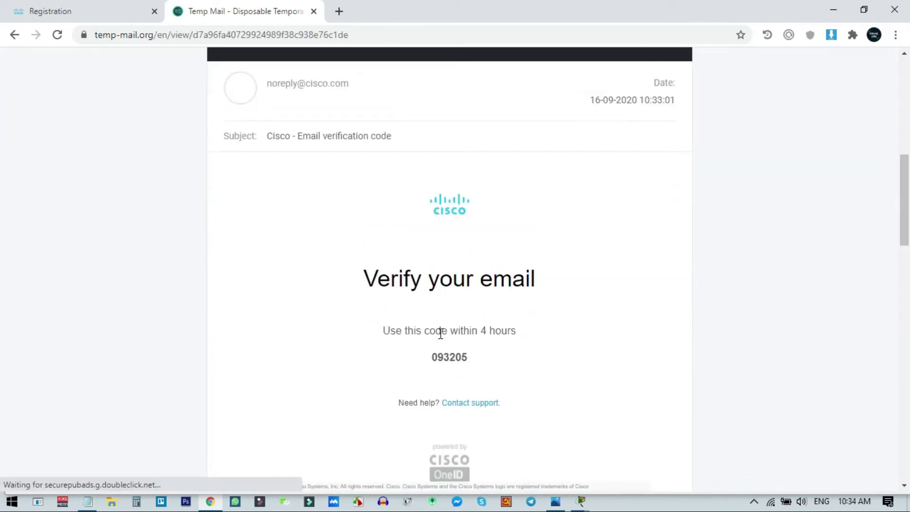
Copy the emailed code into the Cisco registration form, verify it, and save the password.
{"action": "left_click_drag", "start_coordinate": [431, 358], "coordinate": [466, 358]}
{"action": "right_click", "coordinate": [466, 358]}
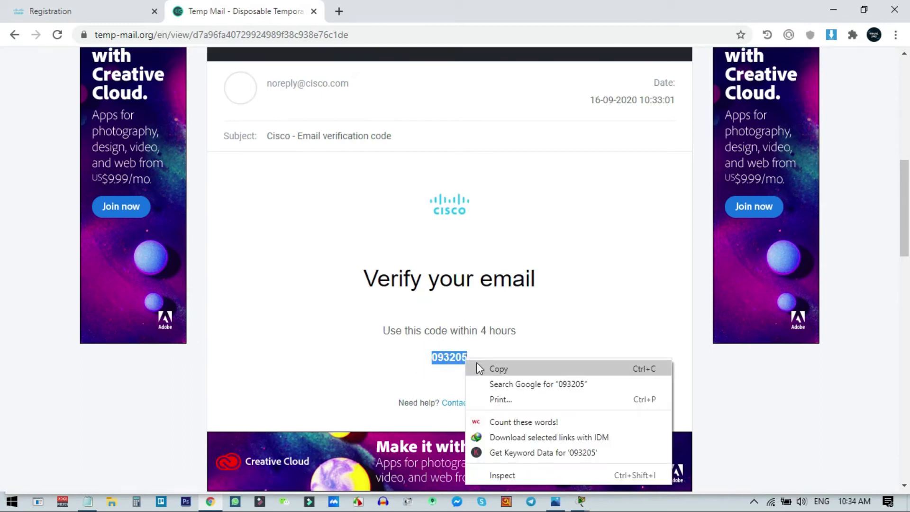
{"action": "left_click", "coordinate": [480, 366]}
{"action": "left_click", "coordinate": [91, 7]}
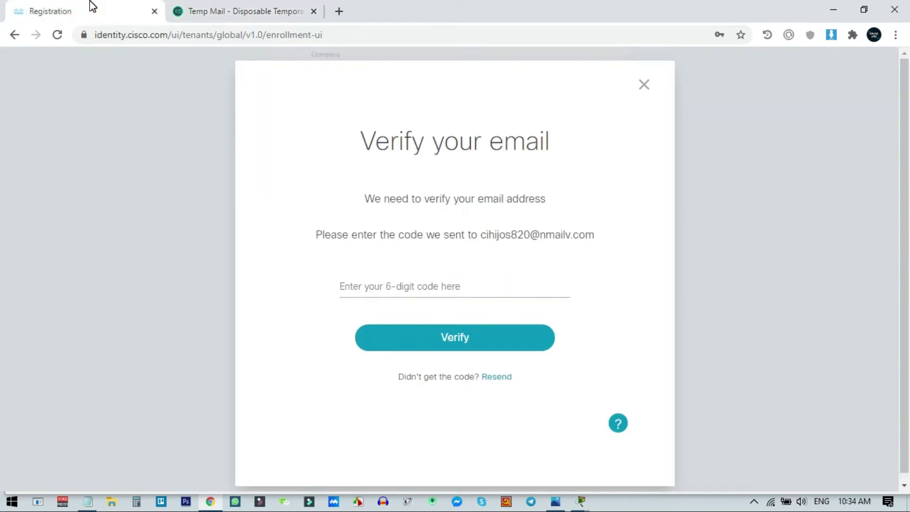
{"action": "left_click", "coordinate": [426, 288]}
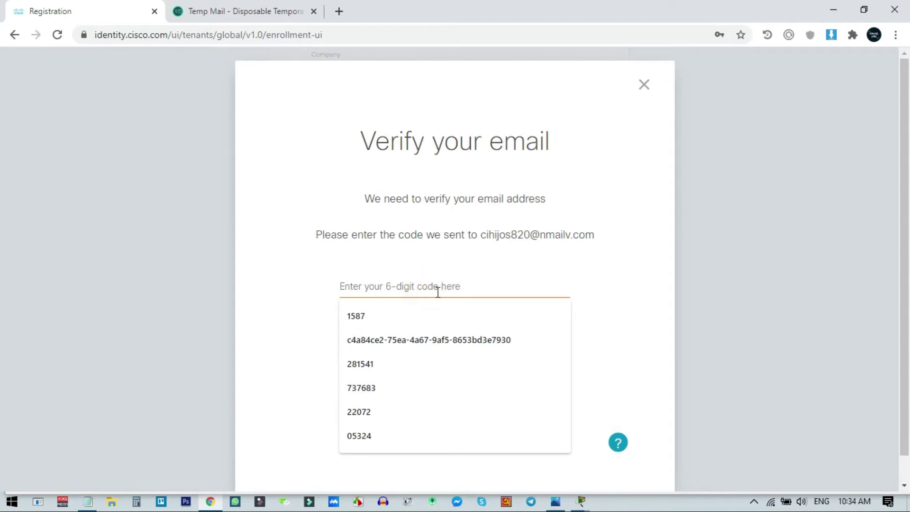
{"action": "key", "text": "ctrl+v"}
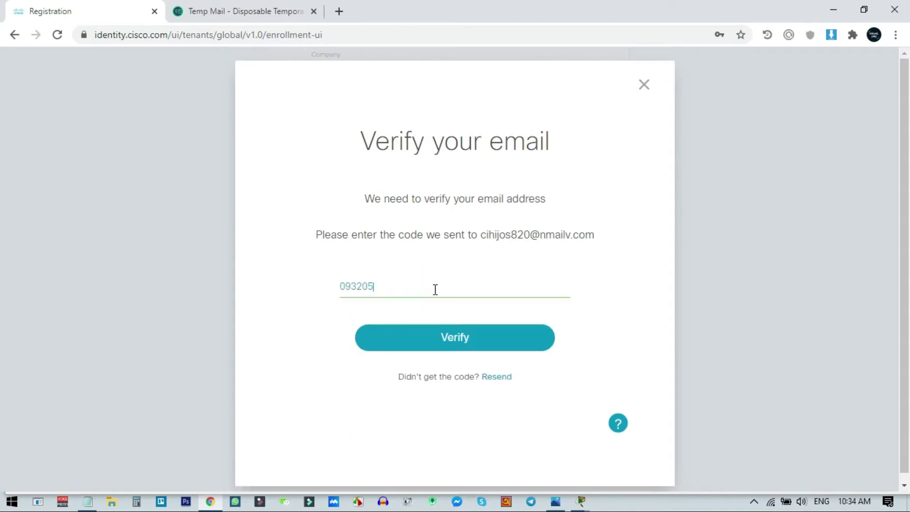
{"action": "left_click", "coordinate": [452, 344]}
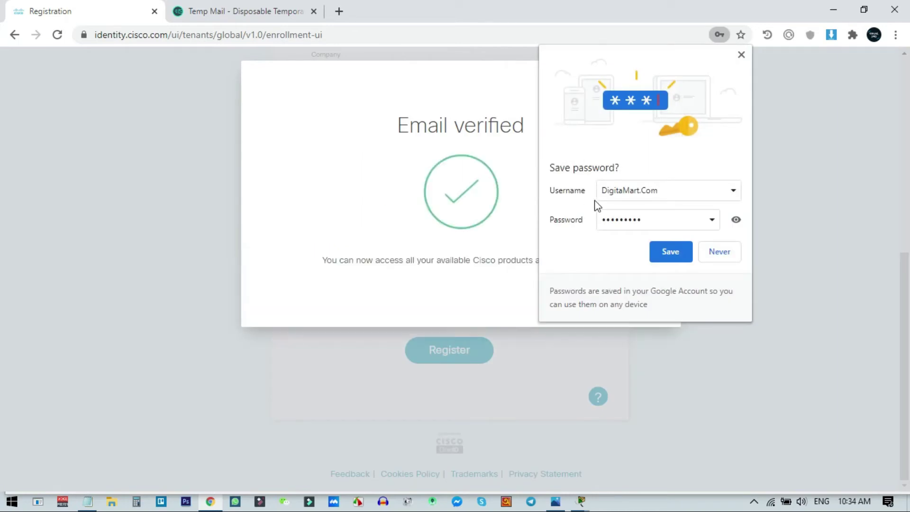
{"action": "left_click", "coordinate": [671, 251]}
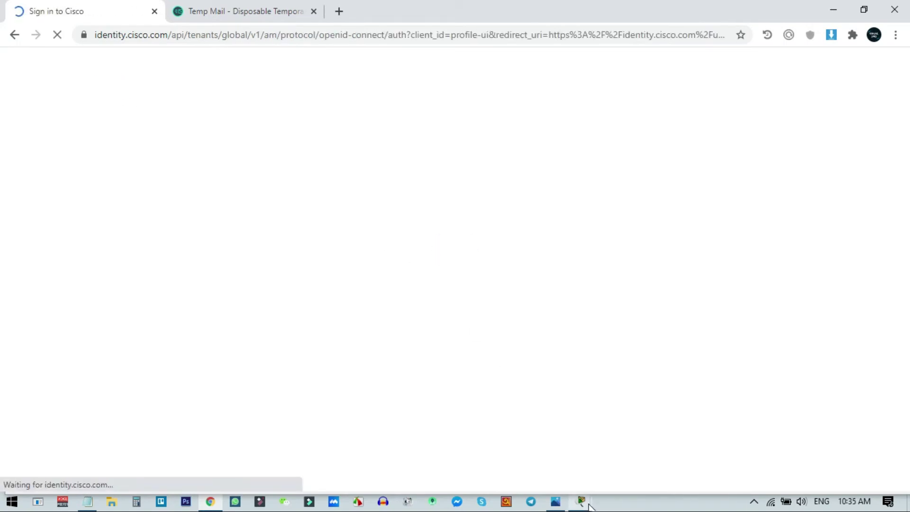
Bring up Packet Tracer's netacad.com Login window at the email field.
{"action": "mouse_move", "coordinate": [582, 501]}
{"action": "left_click", "coordinate": [613, 473]}
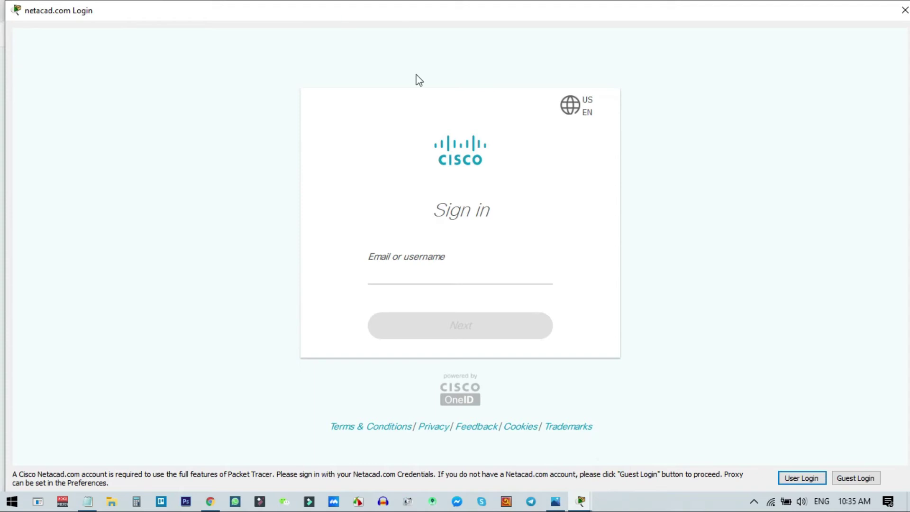
{"action": "left_click", "coordinate": [463, 274]}
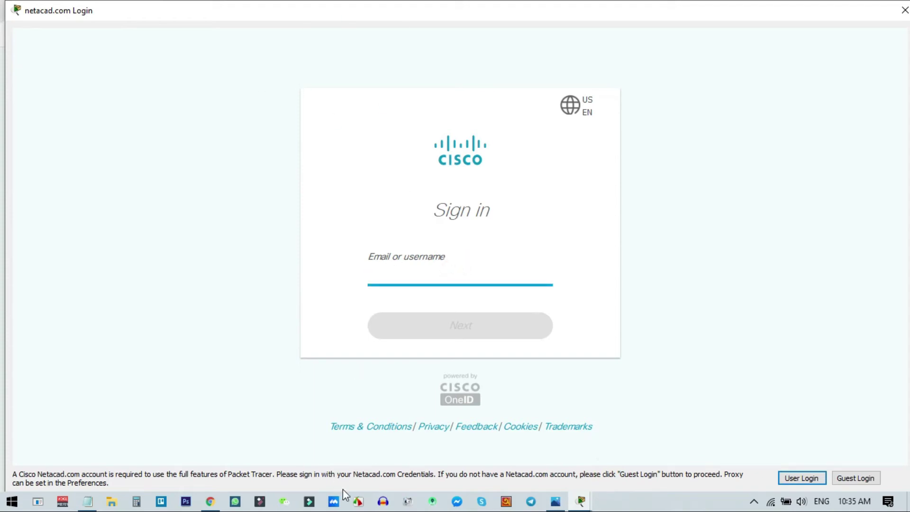
Copy the temporary email address from Temp Mail, paste it into the login and sign in.
{"action": "left_click", "coordinate": [210, 501]}
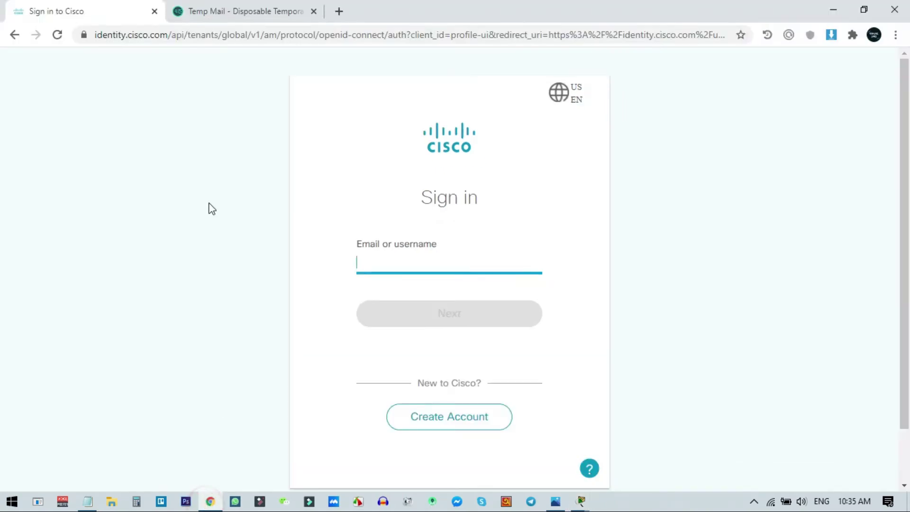
{"action": "left_click", "coordinate": [225, 10]}
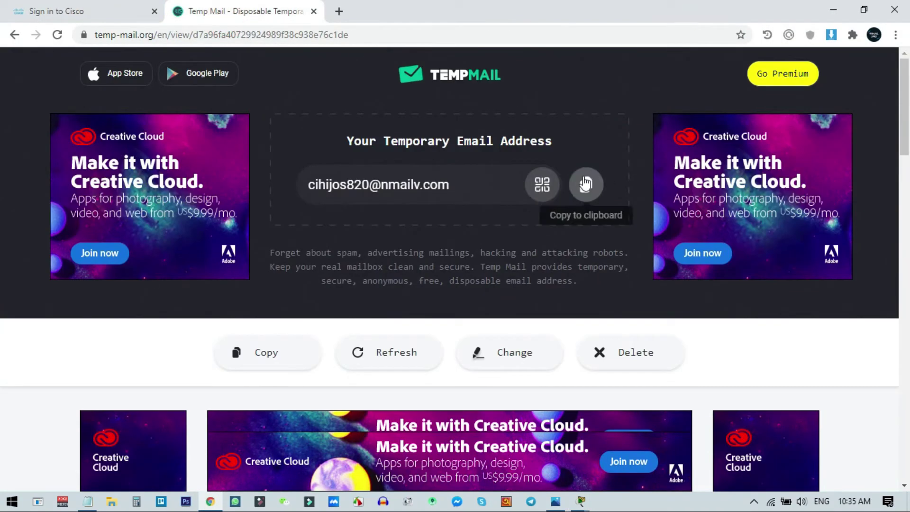
{"action": "left_click", "coordinate": [586, 184]}
{"action": "mouse_move", "coordinate": [580, 502]}
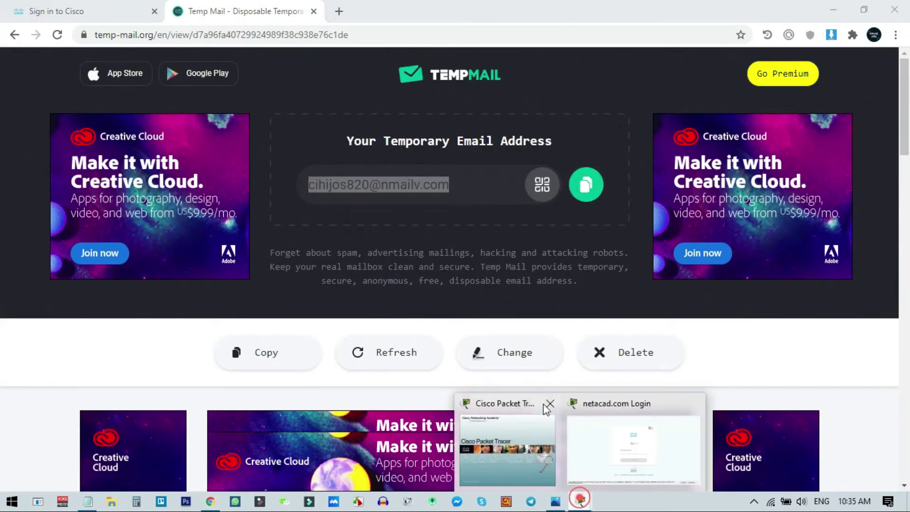
{"action": "left_click", "coordinate": [622, 469]}
{"action": "left_click", "coordinate": [448, 274]}
{"action": "key", "text": "ctrl+v"}
{"action": "left_click", "coordinate": [458, 325]}
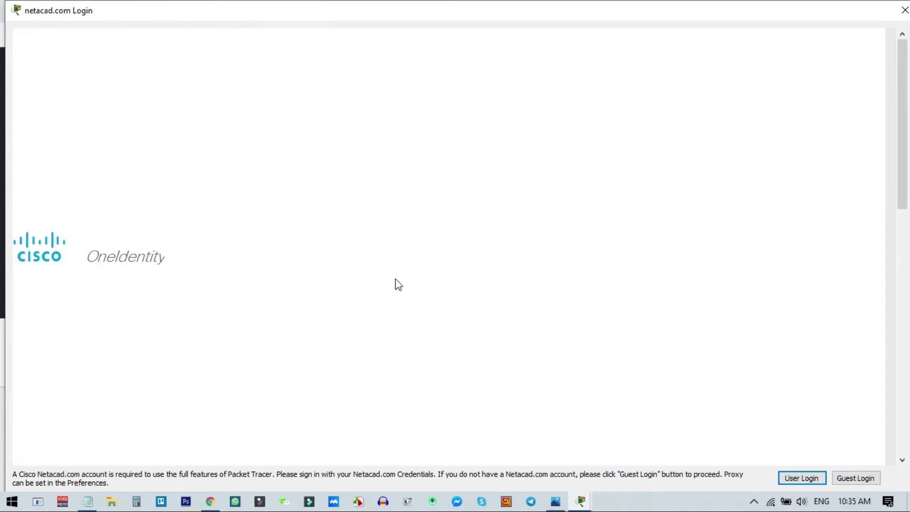
{"action": "left_click", "coordinate": [467, 377]}
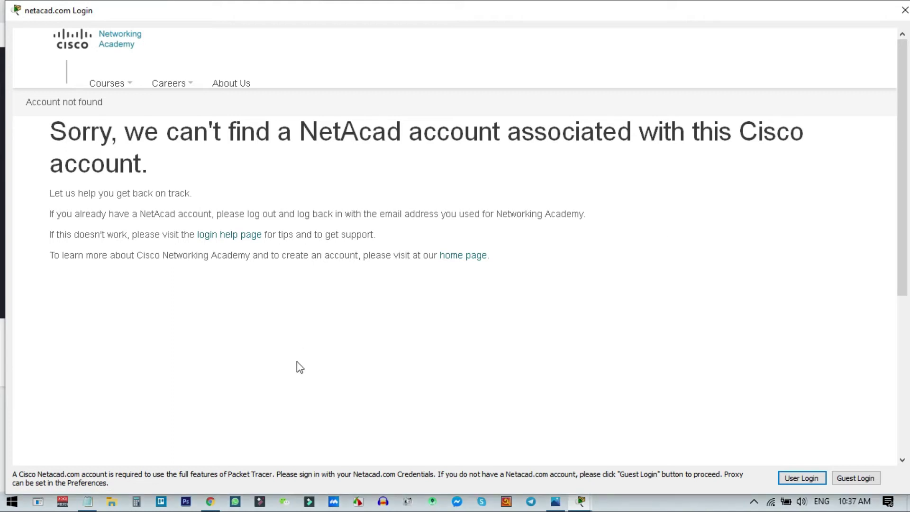
Search Google for 'netacad create account' in a new browser tab.
{"action": "left_click", "coordinate": [210, 502]}
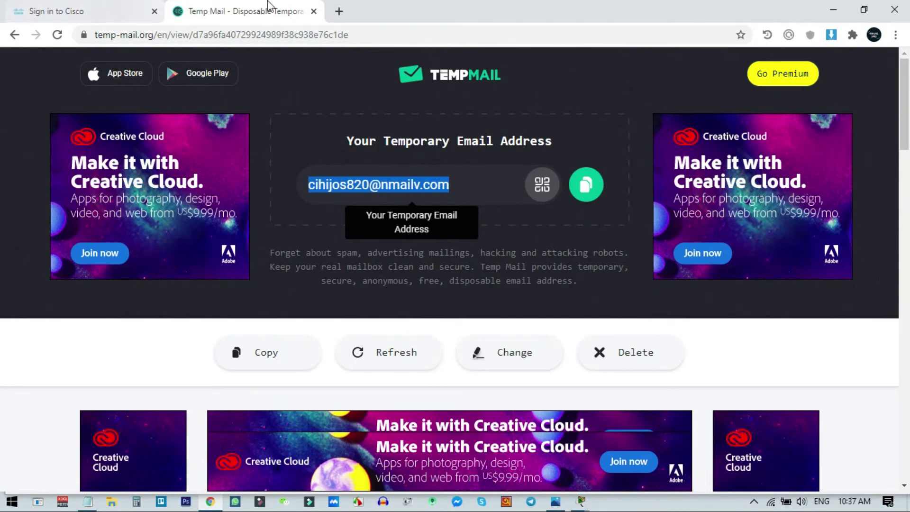
{"action": "left_click", "coordinate": [339, 10]}
{"action": "left_click", "coordinate": [312, 32]}
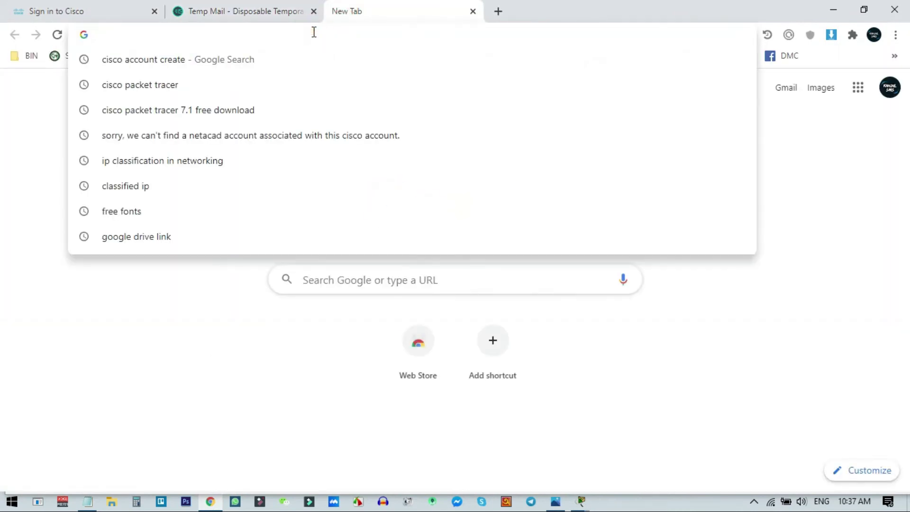
{"action": "type", "text": "seca"}
{"action": "key", "text": "BackSpace"}
{"action": "key", "text": "BackSpace"}
{"action": "key", "text": "BackSpace"}
{"action": "key", "text": "BackSpace"}
{"action": "type", "text": "neta"}
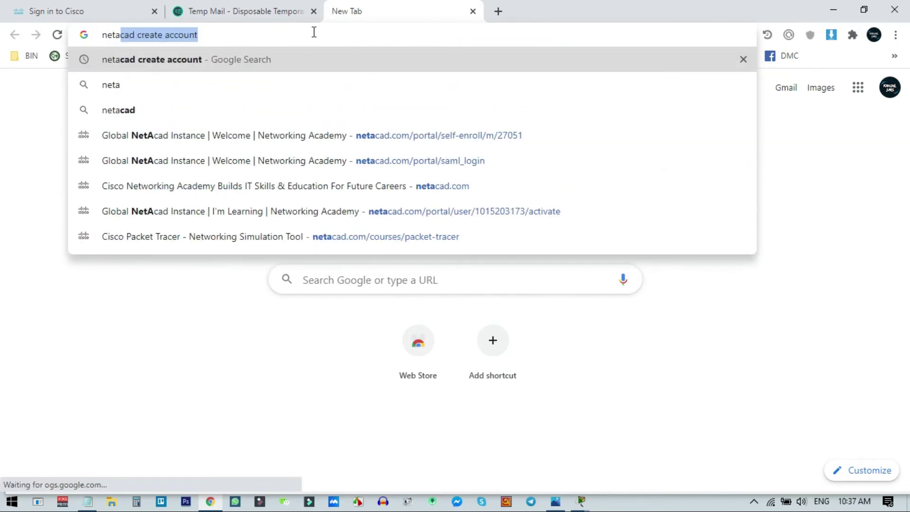
{"action": "left_click", "coordinate": [190, 58]}
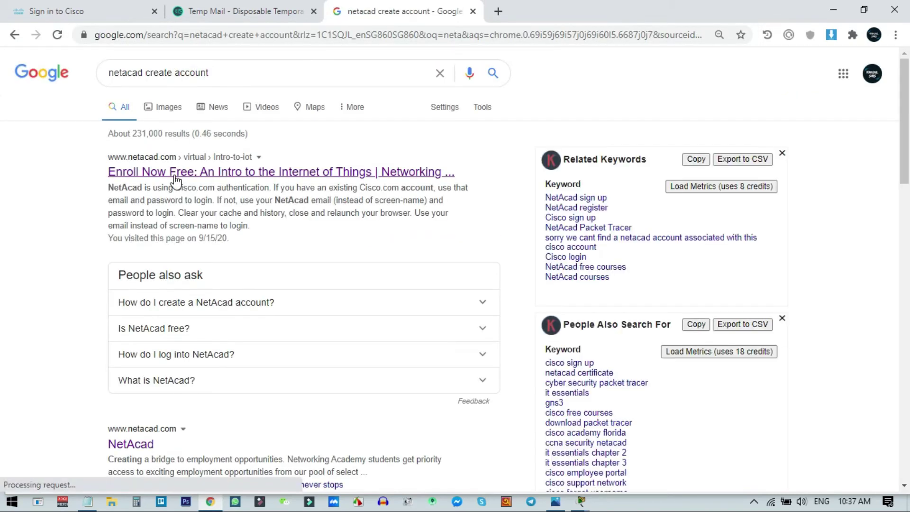
Open the netacad.com Enroll Now Free IoT course page and start self-enrollment.
{"action": "left_click", "coordinate": [192, 179]}
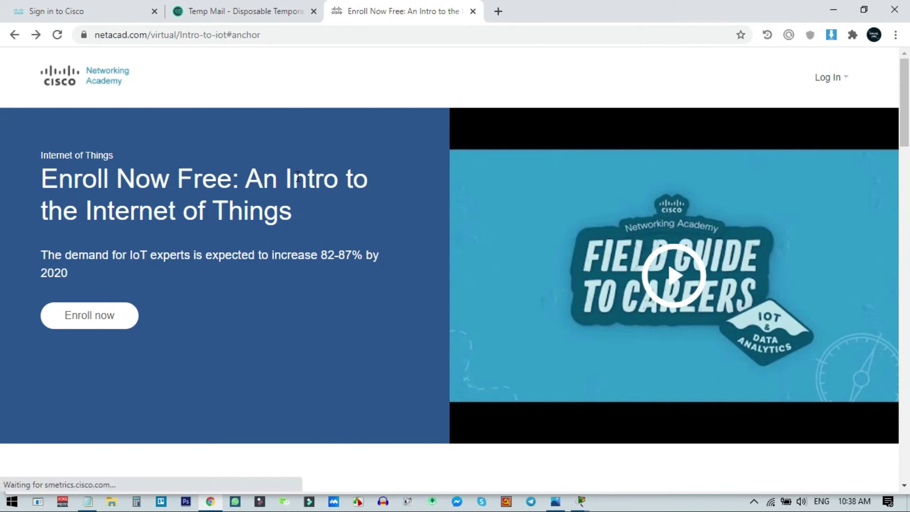
{"action": "scroll", "coordinate": [298, 176], "scroll_direction": "down", "scroll_amount": 10}
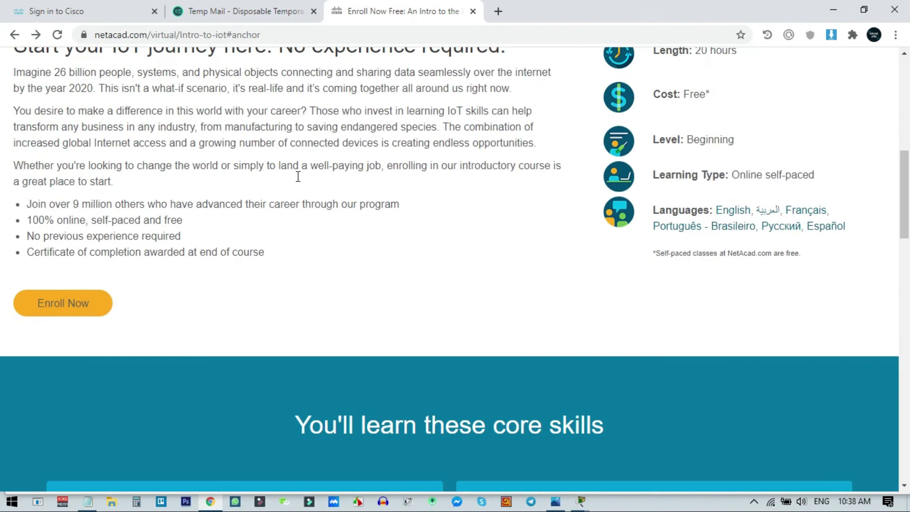
{"action": "left_click", "coordinate": [67, 309]}
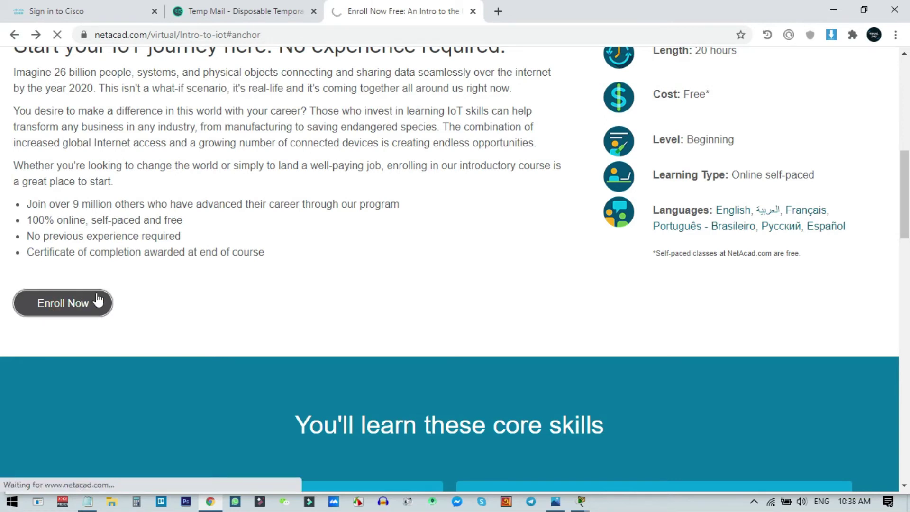
{"action": "scroll", "coordinate": [559, 294], "scroll_direction": "down", "scroll_amount": 5}
{"action": "scroll", "coordinate": [581, 300], "scroll_direction": "up", "scroll_amount": 5}
{"action": "scroll", "coordinate": [581, 300], "scroll_direction": "down", "scroll_amount": 4}
{"action": "scroll", "coordinate": [582, 300], "scroll_direction": "up", "scroll_amount": 3}
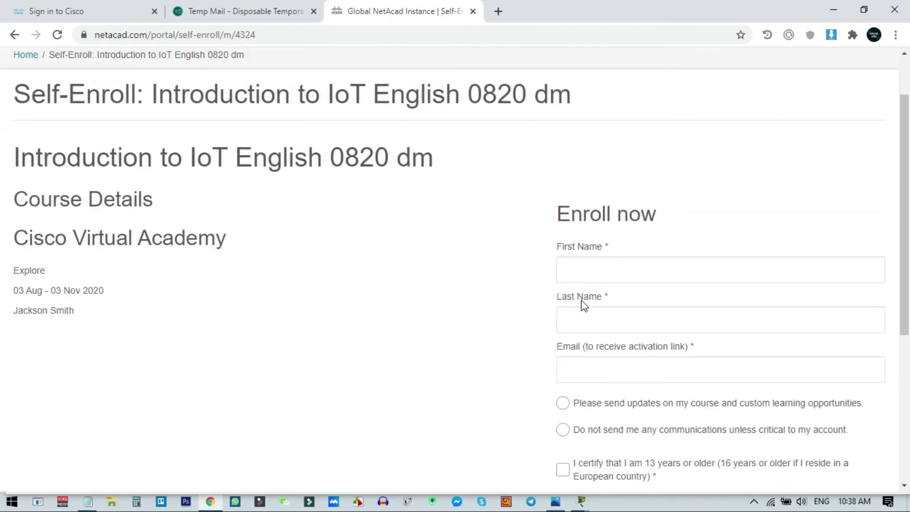
{"action": "scroll", "coordinate": [706, 242], "scroll_direction": "down", "scroll_amount": 3}
Copy the temporary email address from Temp Mail for the enrollment form.
{"action": "left_click", "coordinate": [703, 240]}
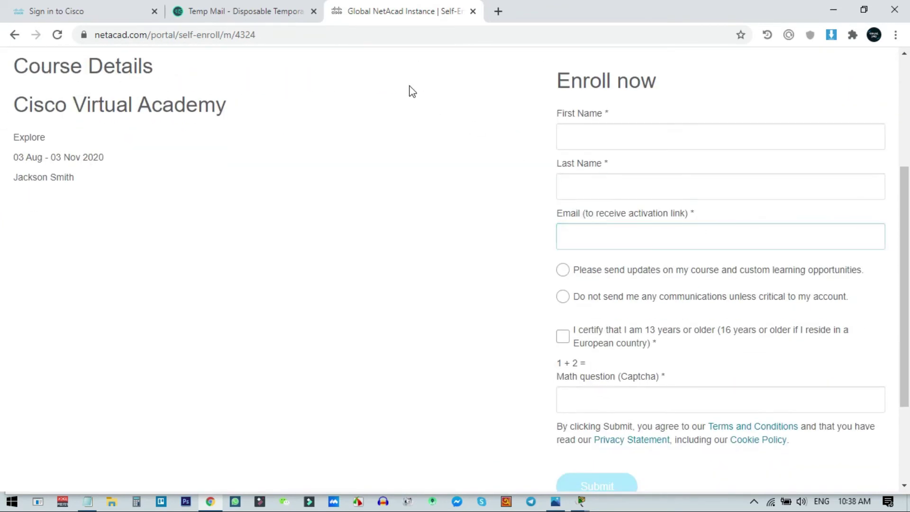
{"action": "left_click", "coordinate": [708, 175]}
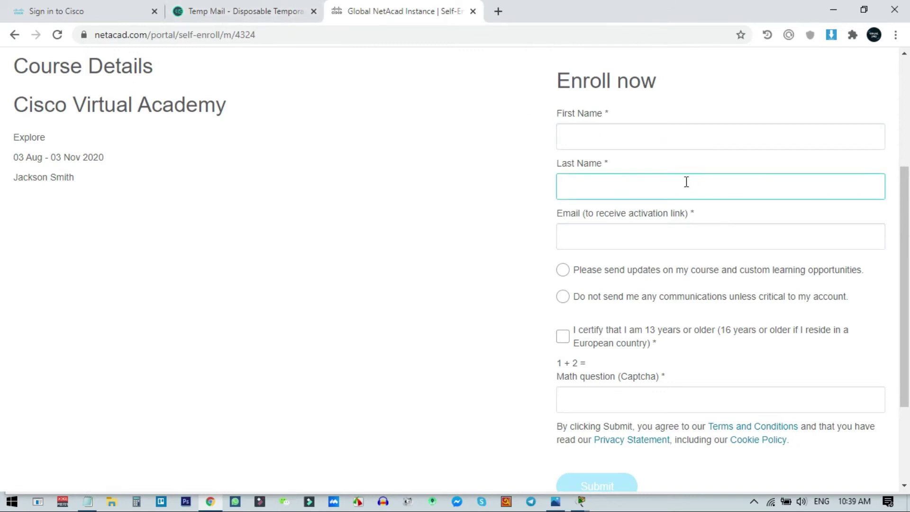
{"action": "left_click", "coordinate": [711, 240]}
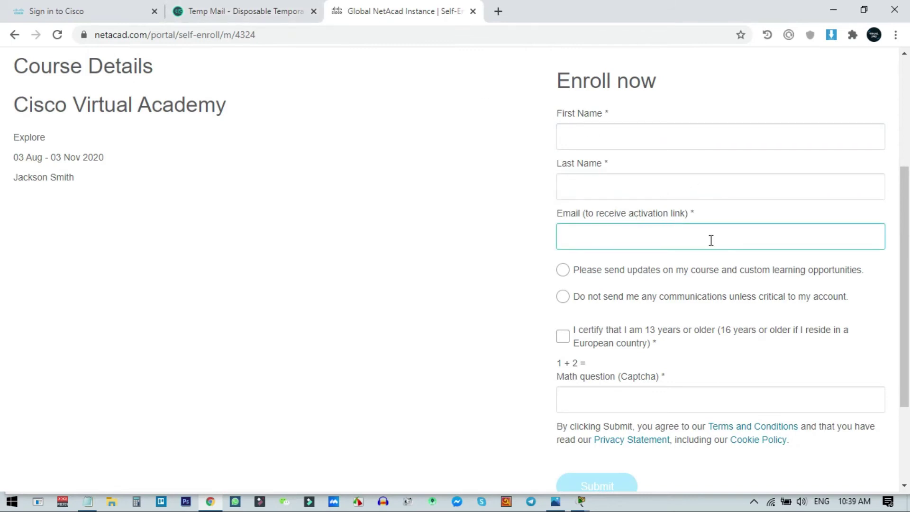
{"action": "scroll", "coordinate": [712, 240], "scroll_direction": "up", "scroll_amount": 4}
{"action": "left_click", "coordinate": [277, 10]}
{"action": "left_click", "coordinate": [107, 15]}
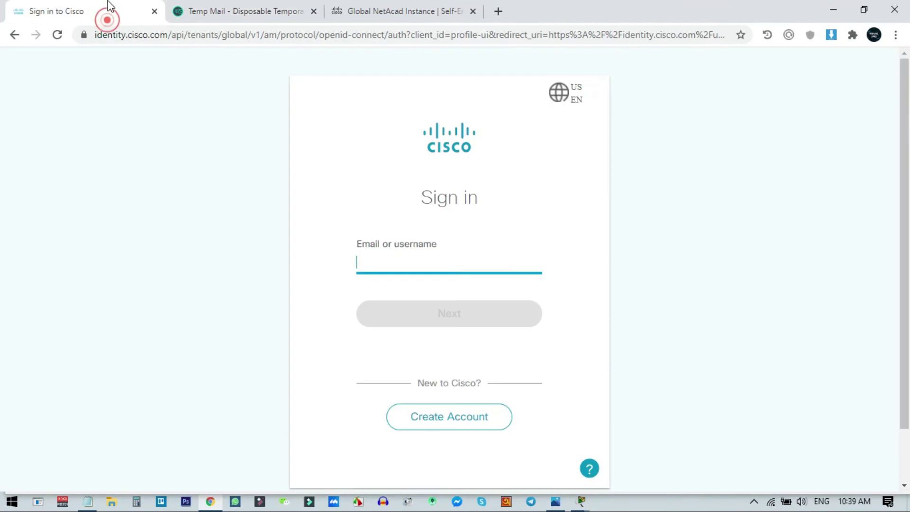
{"action": "left_click", "coordinate": [185, 7]}
{"action": "left_click", "coordinate": [586, 184]}
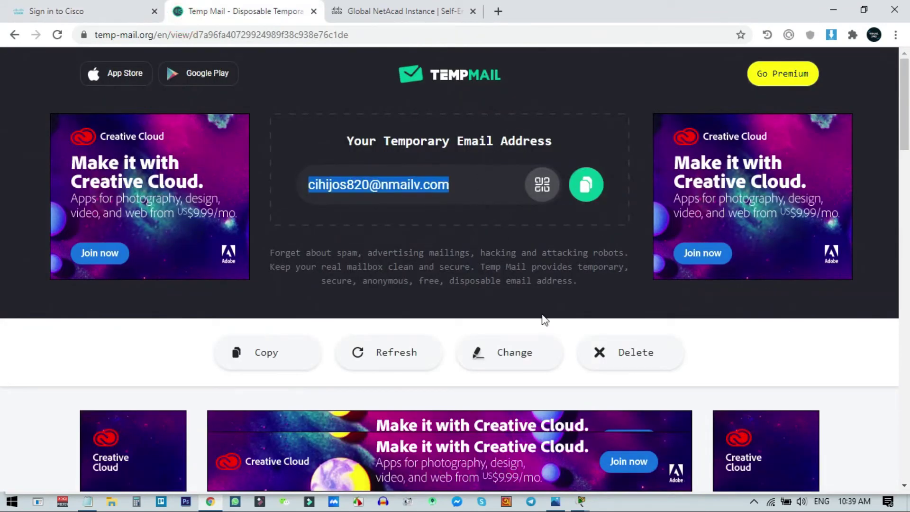
Autofill the name fields and replace the email with the temporary address.
{"action": "left_click", "coordinate": [380, 10]}
{"action": "scroll", "coordinate": [703, 243], "scroll_direction": "down", "scroll_amount": 3}
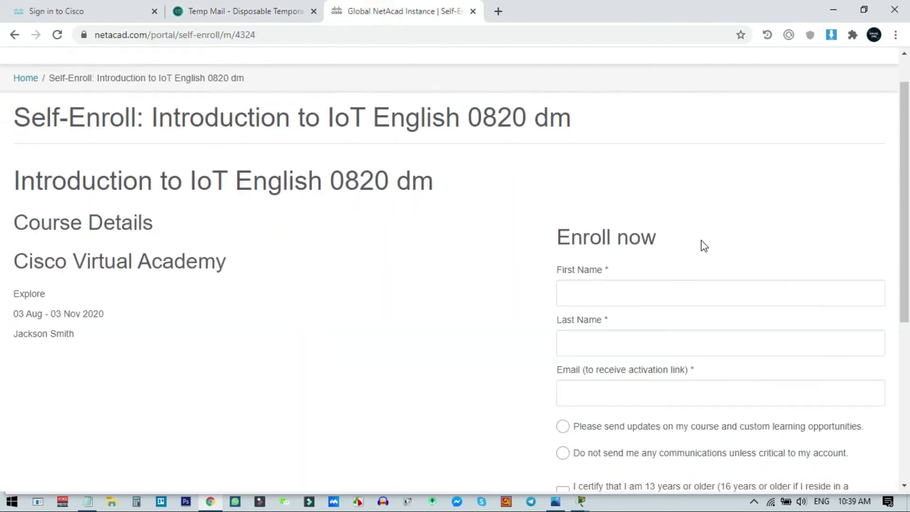
{"action": "left_click", "coordinate": [602, 211]}
{"action": "left_click", "coordinate": [618, 238]}
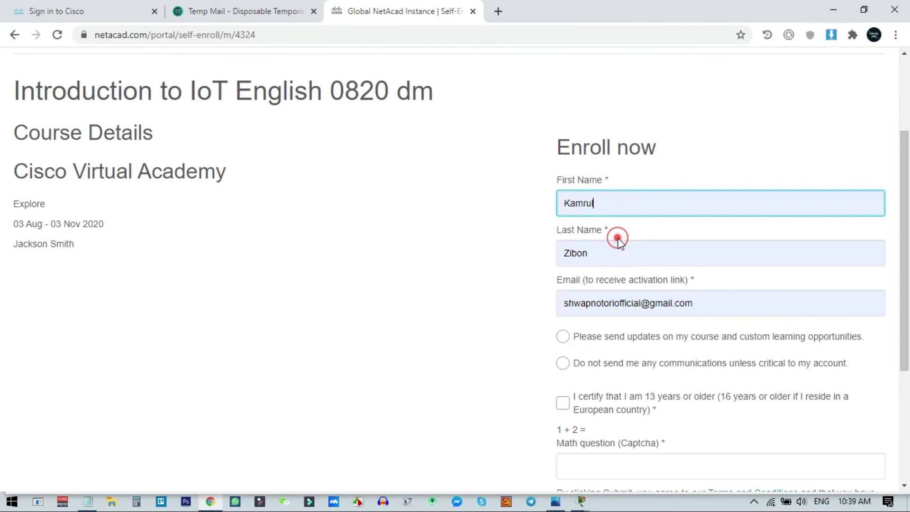
{"action": "left_click", "coordinate": [716, 303]}
{"action": "key", "text": "ctrl+a"}
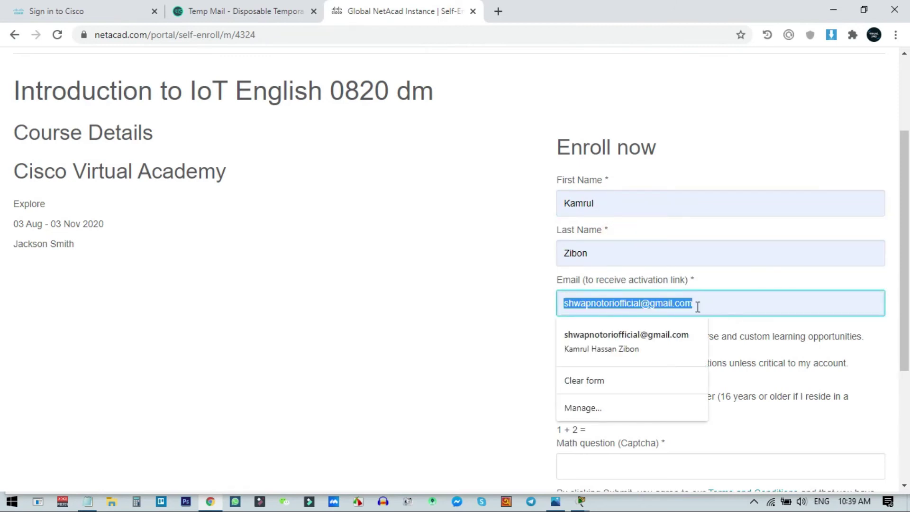
{"action": "key", "text": "ctrl+v"}
{"action": "left_click", "coordinate": [502, 293]}
{"action": "left_click", "coordinate": [81, 10]}
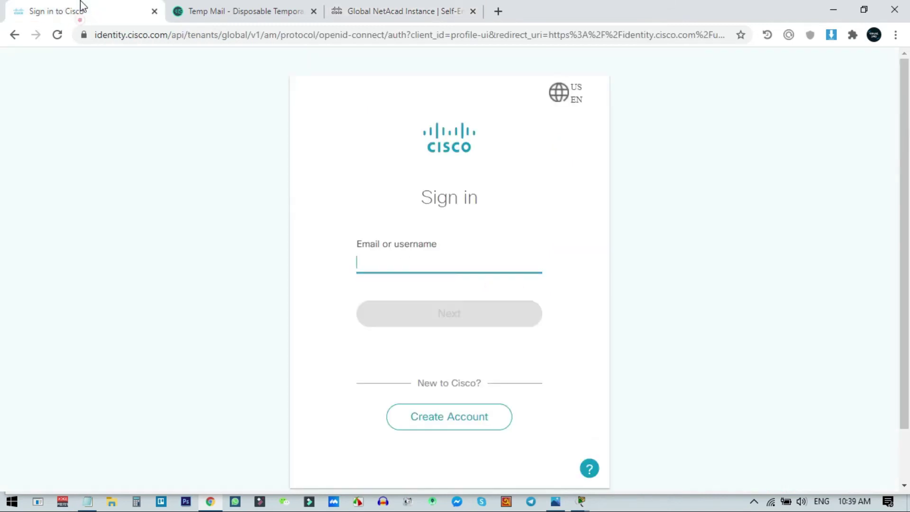
{"action": "left_click", "coordinate": [396, 7]}
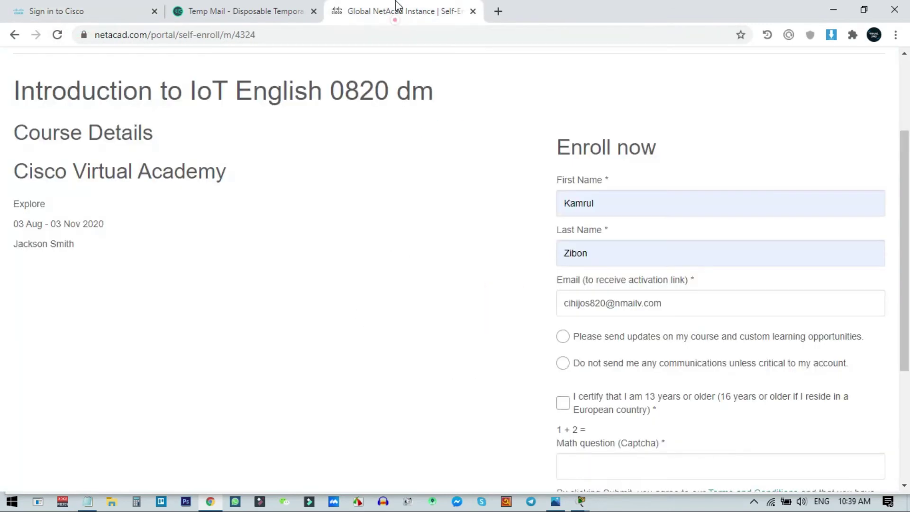
{"action": "scroll", "coordinate": [689, 295], "scroll_direction": "down", "scroll_amount": 3}
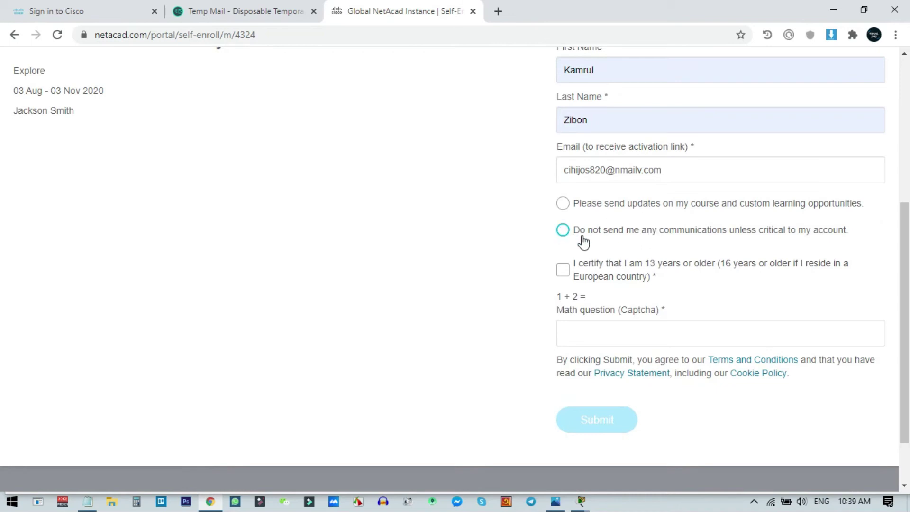
Choose no communications, certify age 13 or older, answer captcha 3, and submit.
{"action": "left_click", "coordinate": [562, 233]}
{"action": "left_click", "coordinate": [565, 271]}
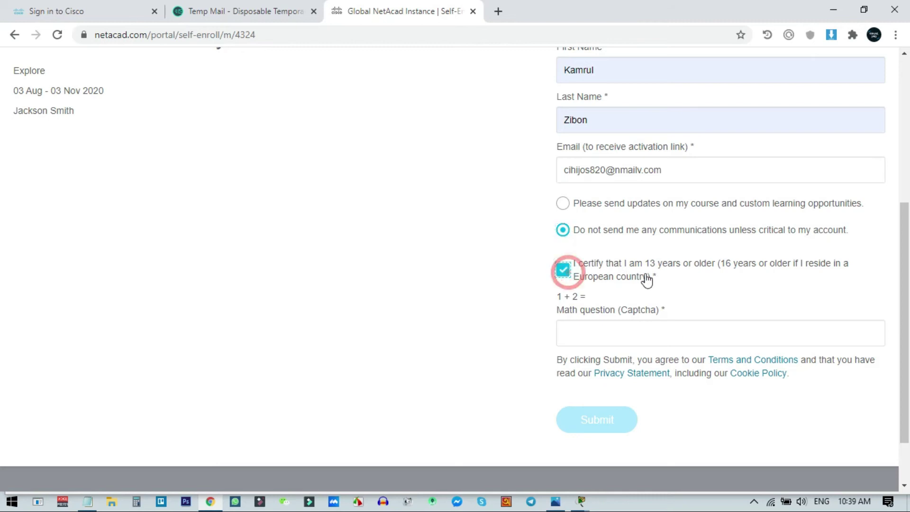
{"action": "left_click", "coordinate": [599, 312]}
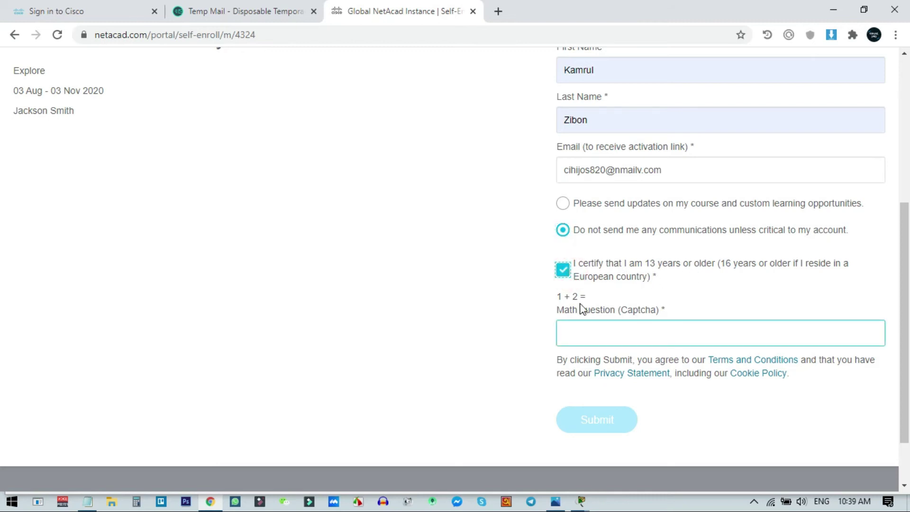
{"action": "left_click", "coordinate": [612, 339]}
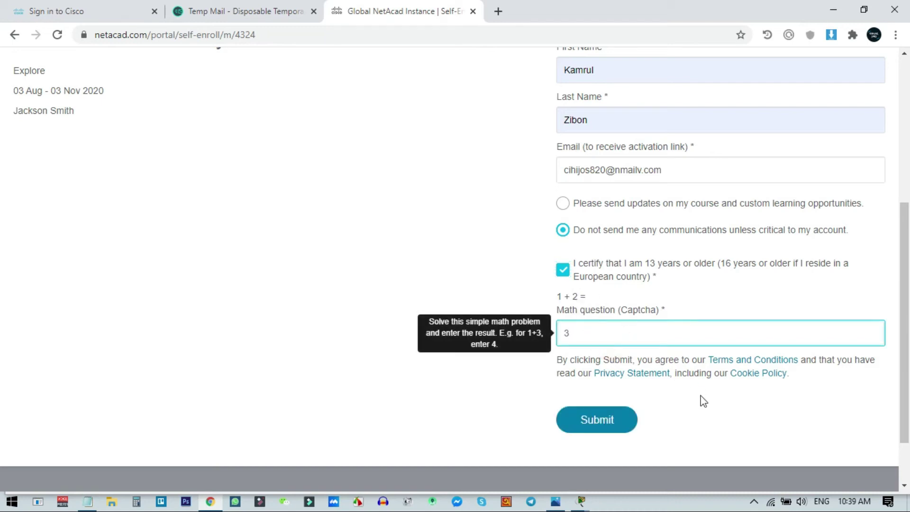
{"action": "left_click", "coordinate": [606, 424]}
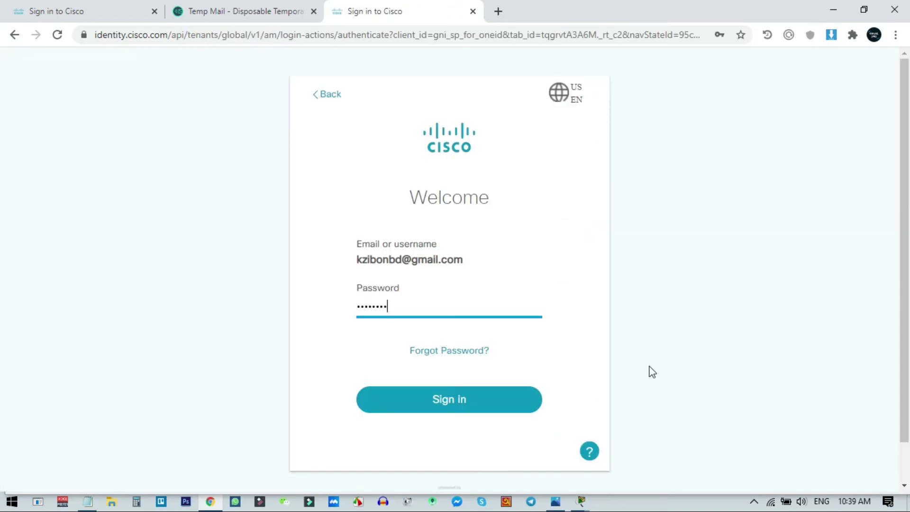
Return to the Cisco sign-in step to use a different account.
{"action": "left_click", "coordinate": [421, 262]}
{"action": "key", "text": "ctrl+a"}
{"action": "left_click", "coordinate": [422, 263]}
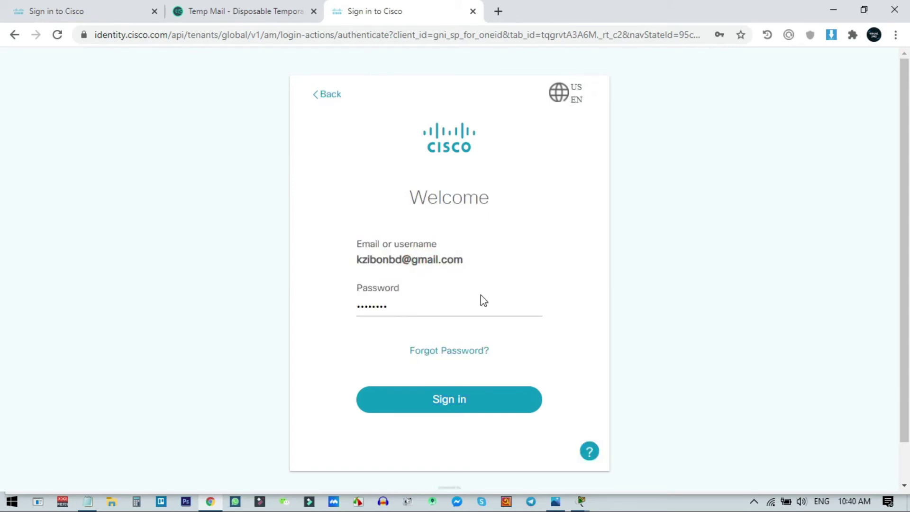
{"action": "key", "text": "Return"}
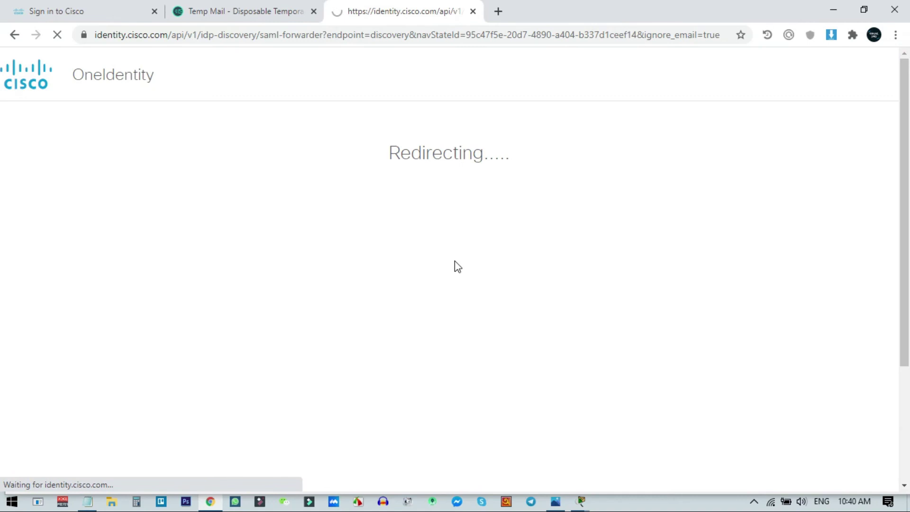
Sign in with the temporary email address and the account password.
{"action": "left_click", "coordinate": [440, 299]}
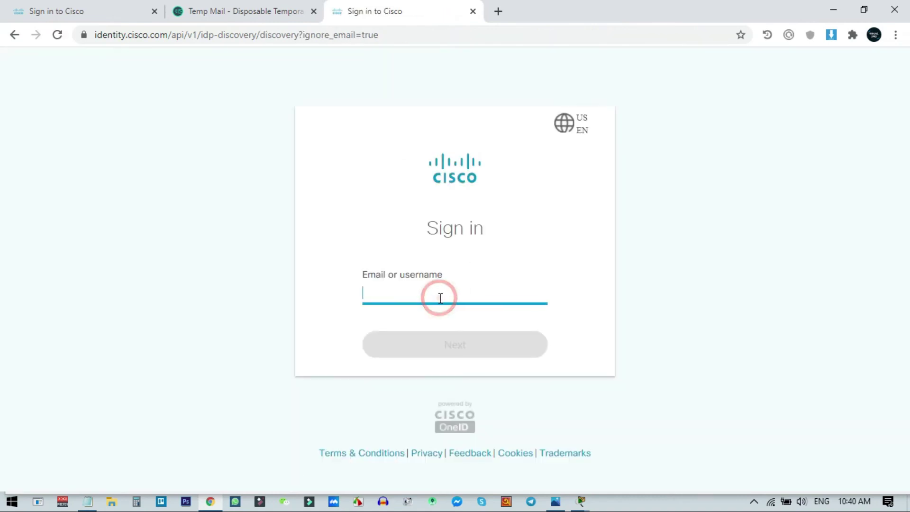
{"action": "key", "text": "ctrl+v"}
{"action": "left_click", "coordinate": [480, 338]}
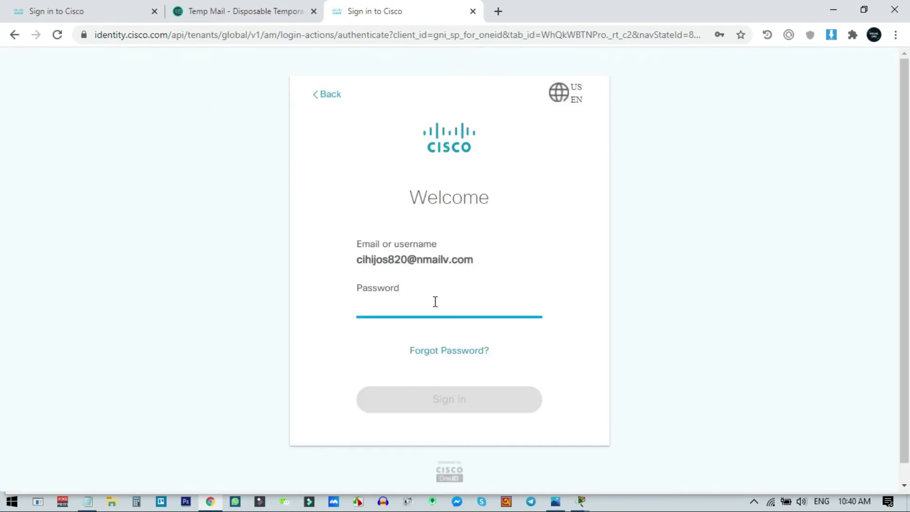
{"action": "left_click", "coordinate": [436, 300]}
{"action": "type", "text": "•"}
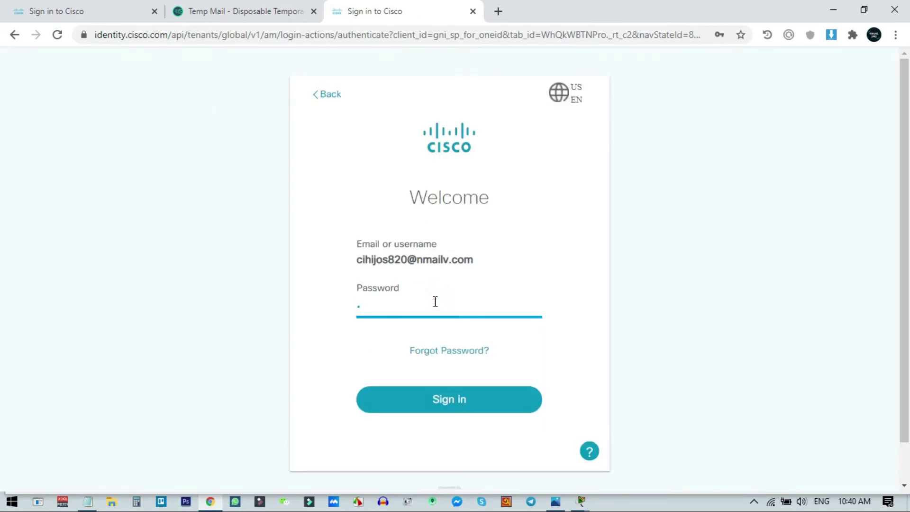
{"action": "type", "text": "••••••••"}
{"action": "left_click", "coordinate": [454, 403]}
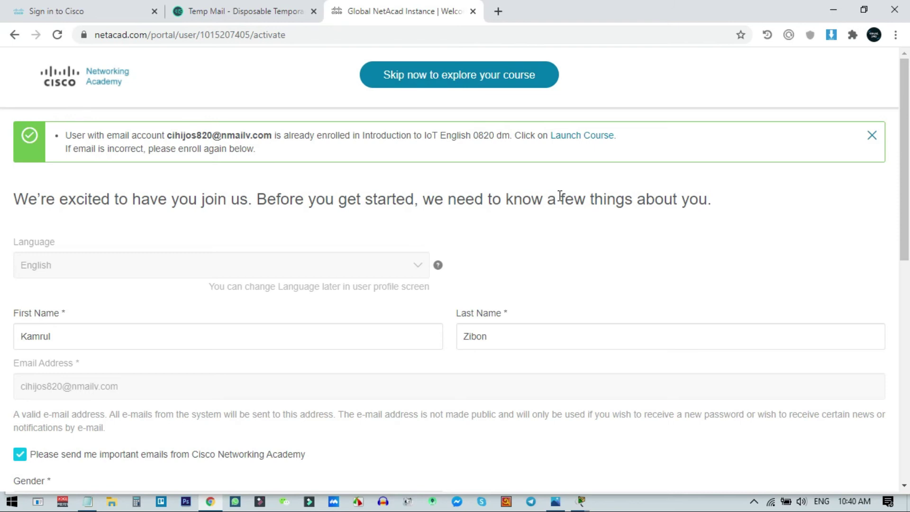
Set Gender Male, State Khulna Division, Disability No, IT experience Less than one year.
{"action": "scroll", "coordinate": [553, 192], "scroll_direction": "down", "scroll_amount": 6}
{"action": "left_click", "coordinate": [128, 167]}
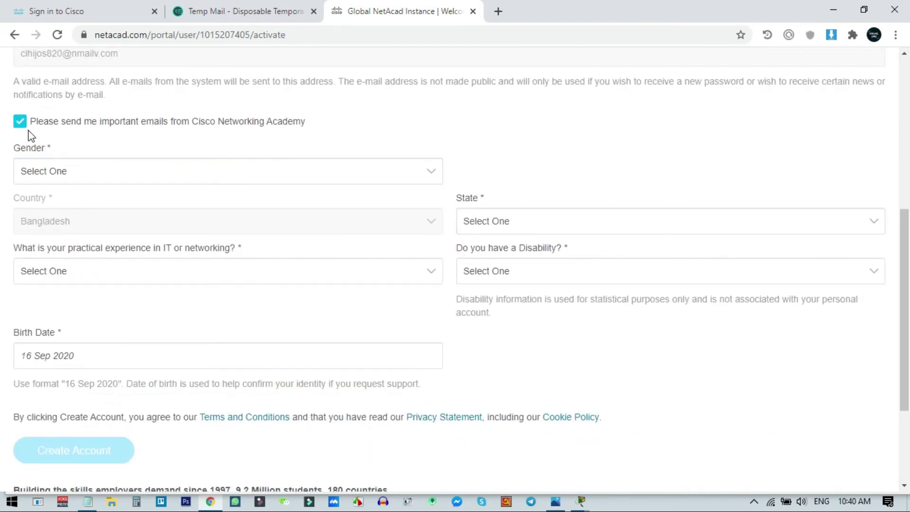
{"action": "left_click", "coordinate": [169, 174]}
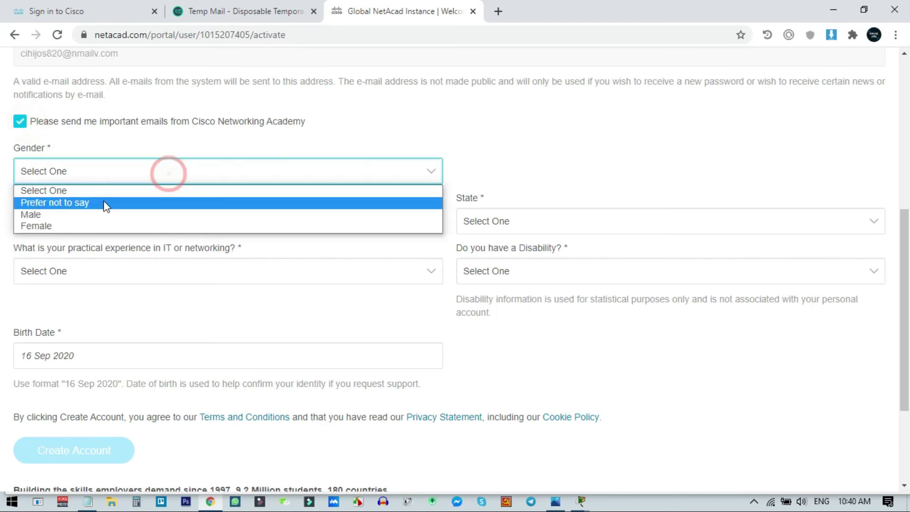
{"action": "left_click", "coordinate": [43, 212]}
{"action": "left_click", "coordinate": [551, 228]}
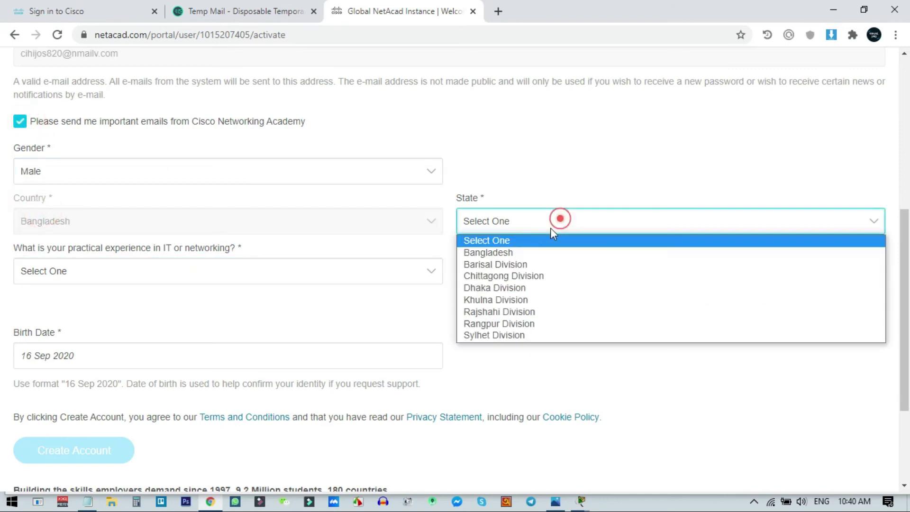
{"action": "left_click", "coordinate": [516, 300]}
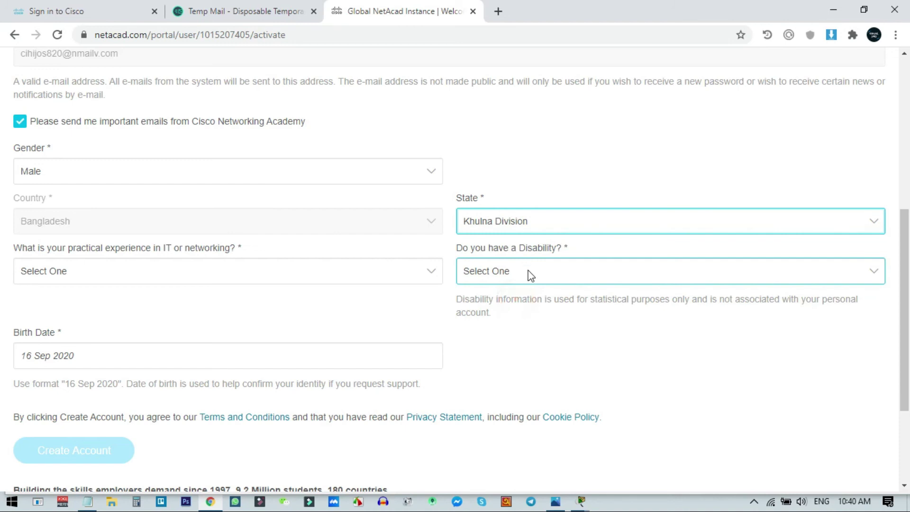
{"action": "left_click", "coordinate": [527, 272]}
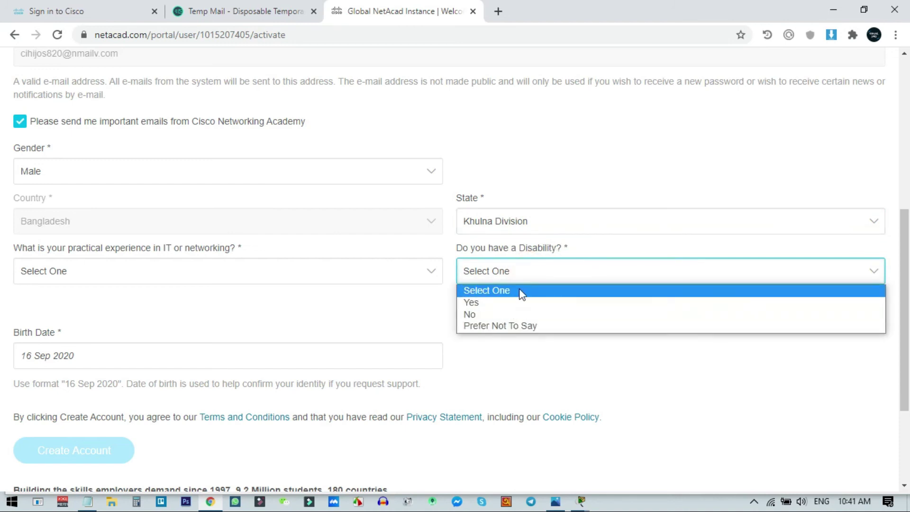
{"action": "left_click", "coordinate": [491, 314]}
{"action": "left_click", "coordinate": [307, 269]}
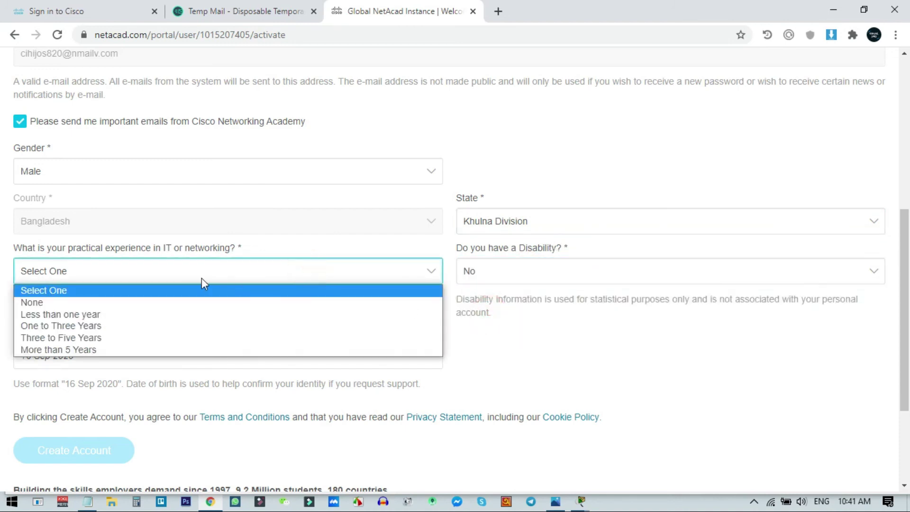
{"action": "left_click", "coordinate": [136, 315]}
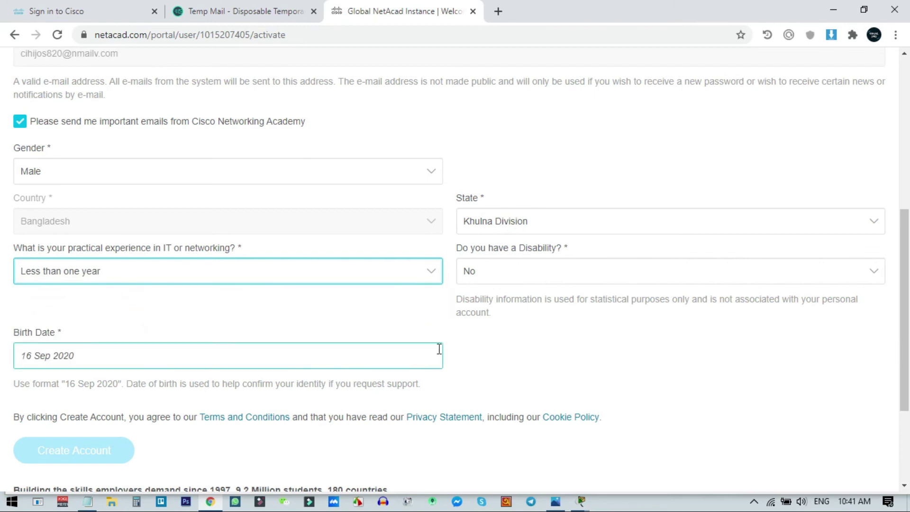
Pick a birth date, create the account, dismiss the welcome dialog, and close the NetAcad tab.
{"action": "left_click", "coordinate": [225, 365]}
{"action": "left_click", "coordinate": [110, 214]}
{"action": "scroll", "coordinate": [106, 335], "scroll_direction": "up", "scroll_amount": 11}
{"action": "scroll", "coordinate": [104, 321], "scroll_direction": "down", "scroll_amount": 4}
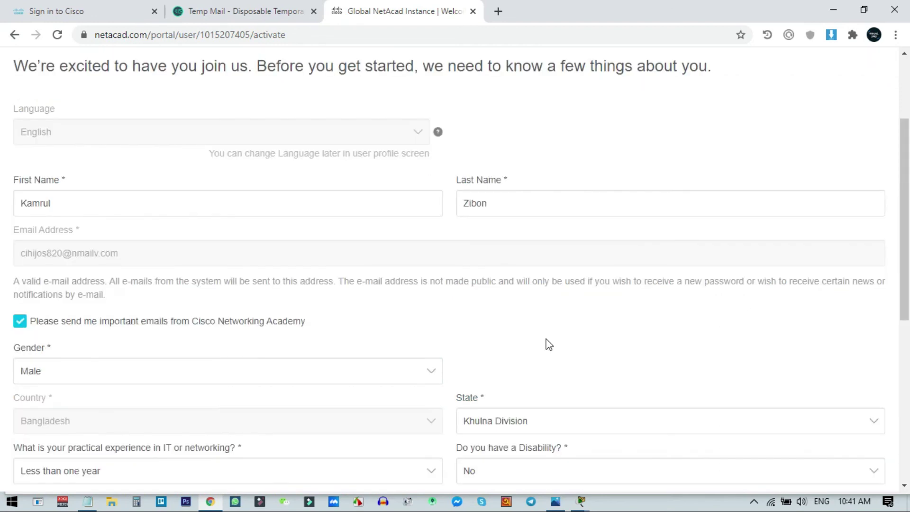
{"action": "scroll", "coordinate": [545, 346], "scroll_direction": "up", "scroll_amount": 3}
{"action": "scroll", "coordinate": [178, 391], "scroll_direction": "down", "scroll_amount": 15}
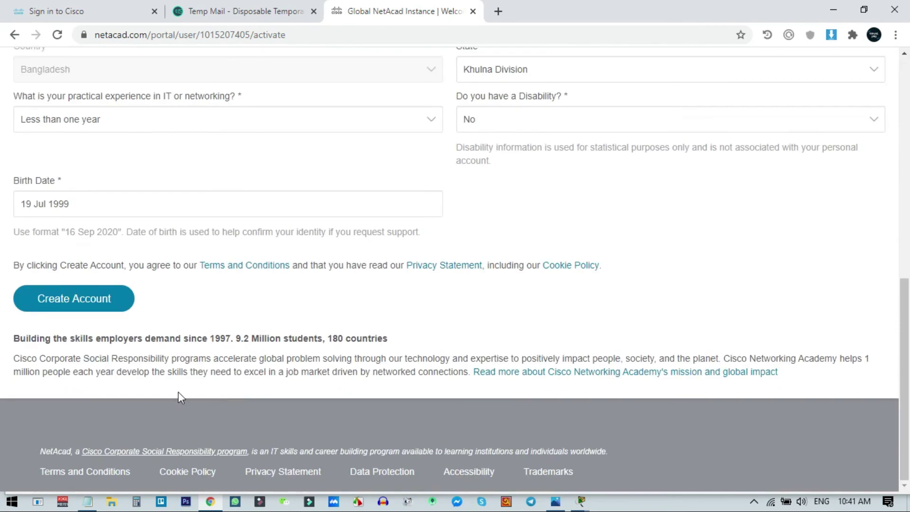
{"action": "left_click", "coordinate": [76, 303]}
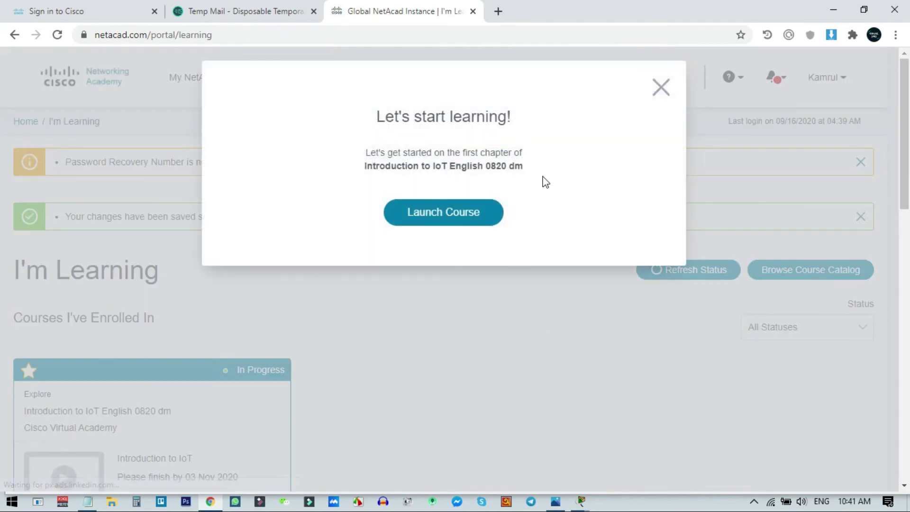
{"action": "left_click", "coordinate": [662, 88]}
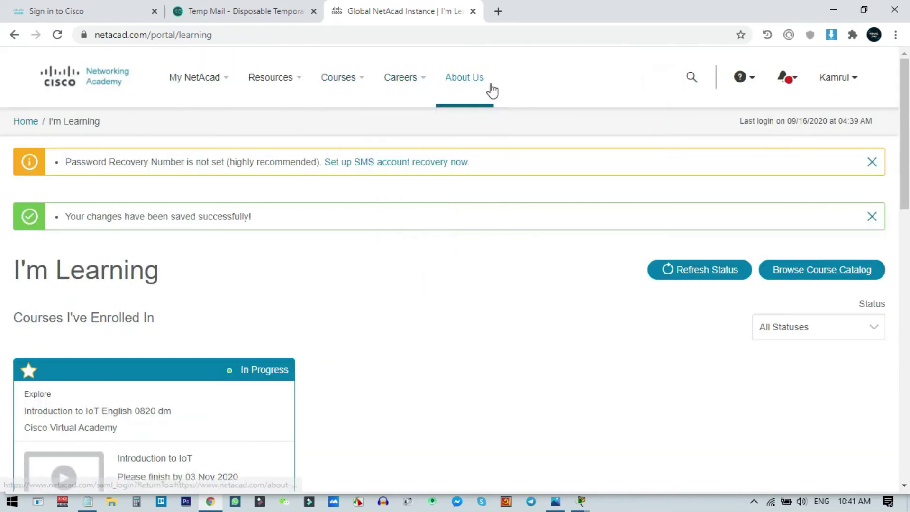
{"action": "middle_click", "coordinate": [441, 6]}
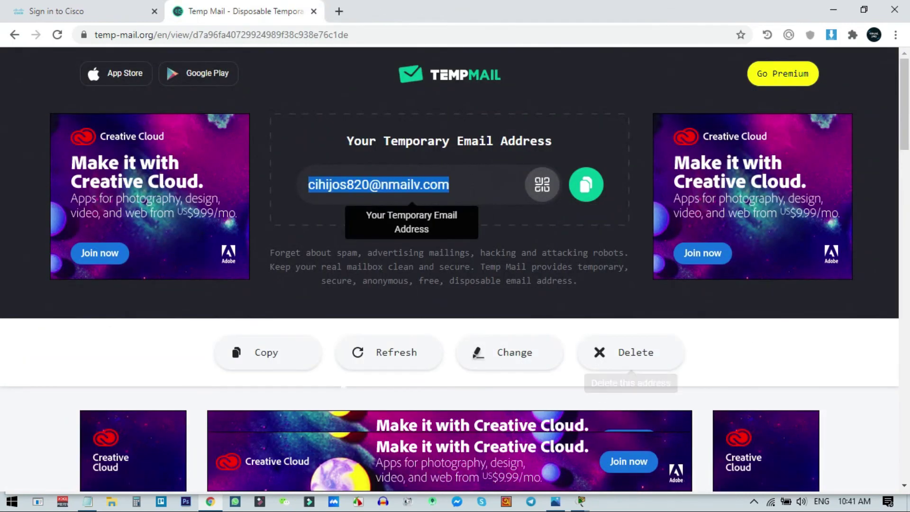
Bring up the netacad.com Login window and restart the User Login.
{"action": "mouse_move", "coordinate": [582, 503]}
{"action": "left_click", "coordinate": [629, 459]}
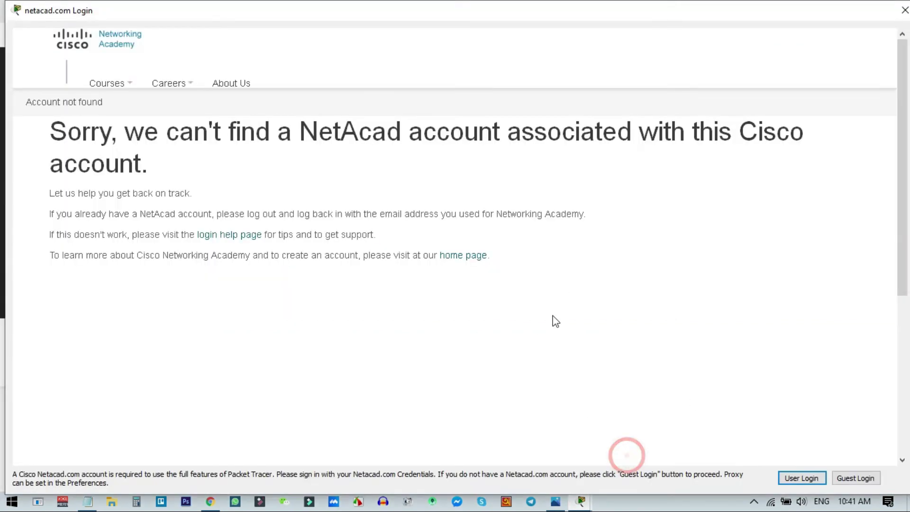
{"action": "left_click", "coordinate": [803, 478]}
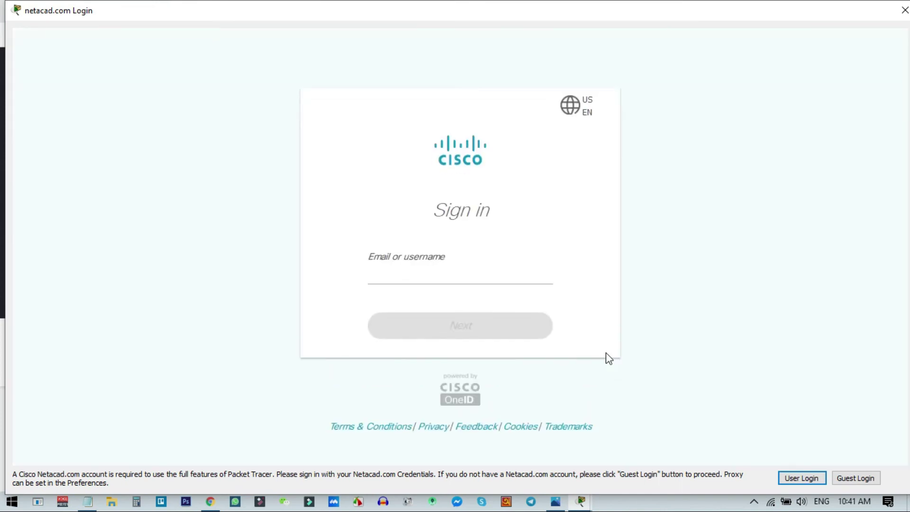
Sign in to Packet Tracer with the temporary email address and password.
{"action": "left_click", "coordinate": [449, 266]}
{"action": "key", "text": "ctrl+v"}
{"action": "left_click", "coordinate": [462, 323]}
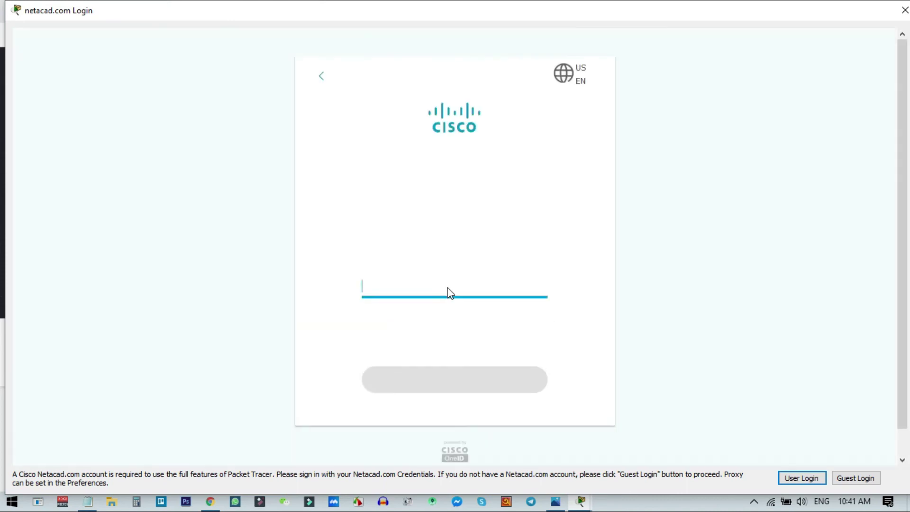
{"action": "left_click", "coordinate": [449, 288]}
{"action": "key", "text": "ctrl+v"}
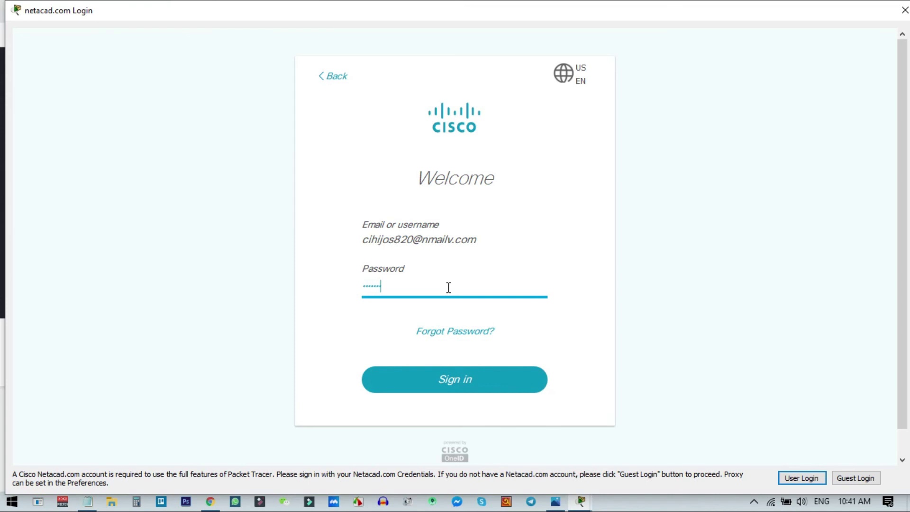
{"action": "left_click", "coordinate": [470, 383]}
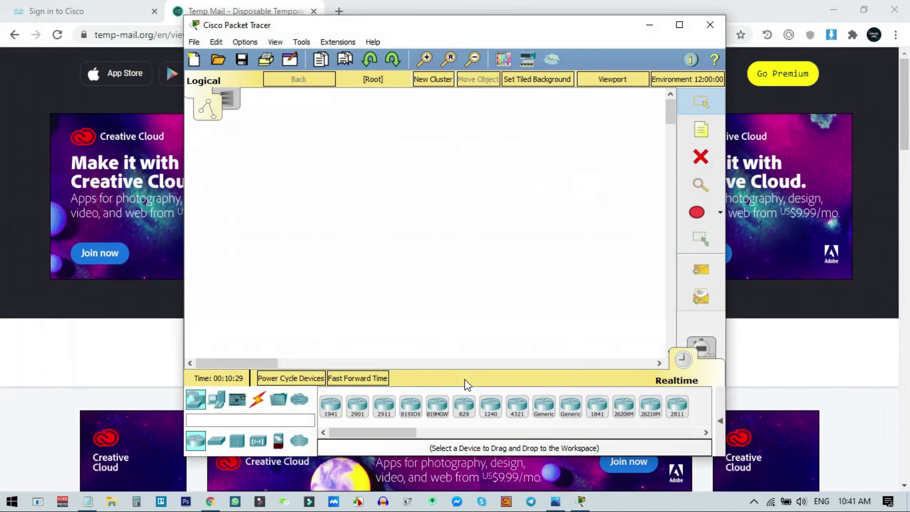
Maximize Packet Tracer and place a PC-PT end device (PC0) left of centre.
{"action": "left_click", "coordinate": [681, 26]}
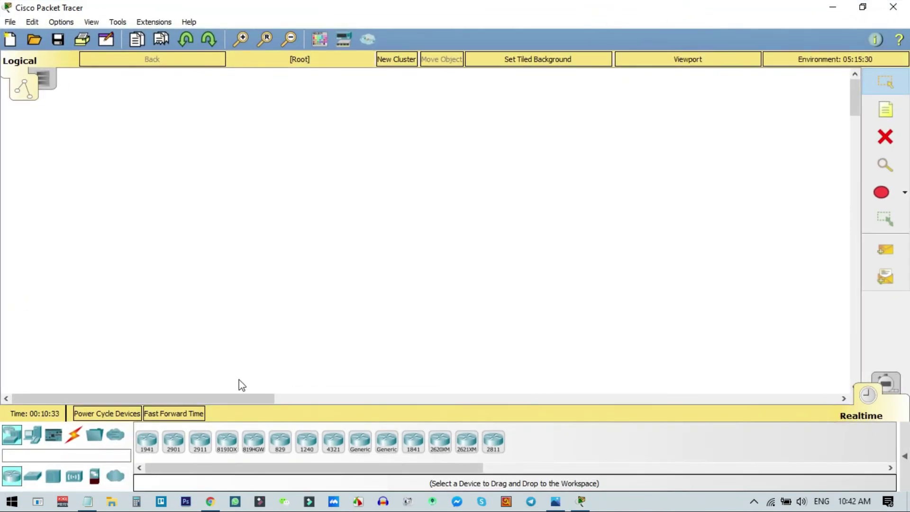
{"action": "mouse_move", "coordinate": [29, 436]}
{"action": "left_mouse_down"}
{"action": "mouse_move", "coordinate": [114, 289]}
{"action": "mouse_move", "coordinate": [149, 274]}
{"action": "left_mouse_up"}
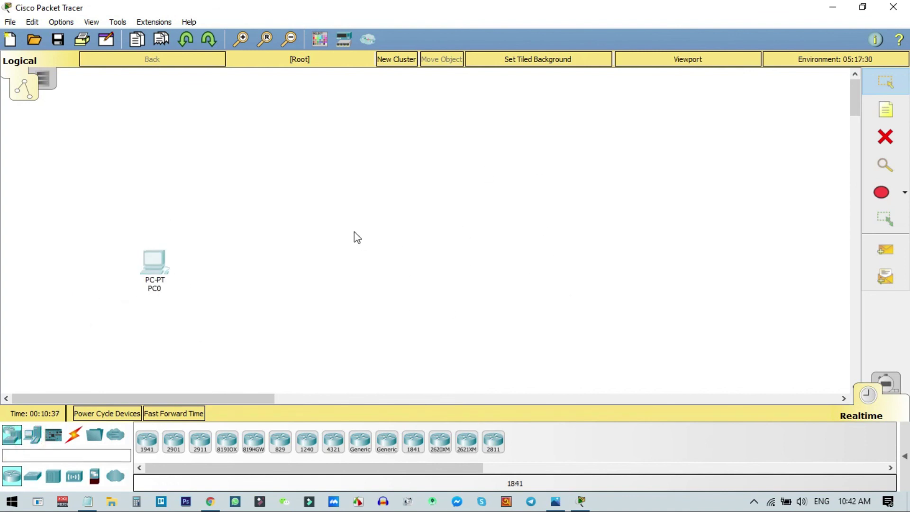